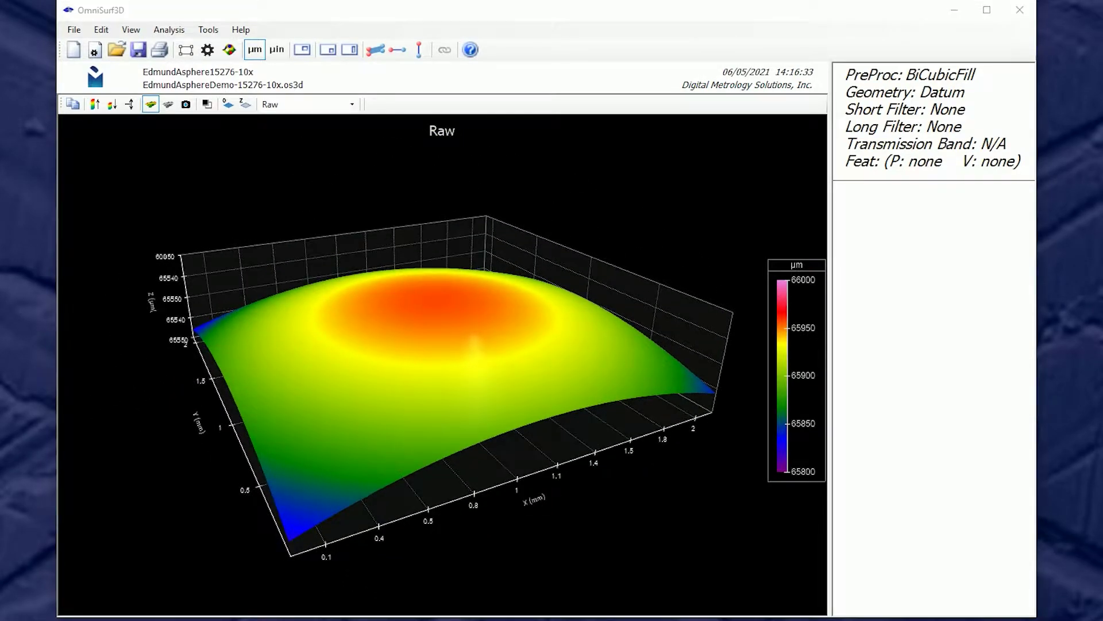
# Bring up the lens drawing prnt_15276.pdf and the photo ZeGageMeasuring.jpg for viewing, and close both
pyautogui.moveTo(1102, 155); pyautogui.dragTo(844, 78)
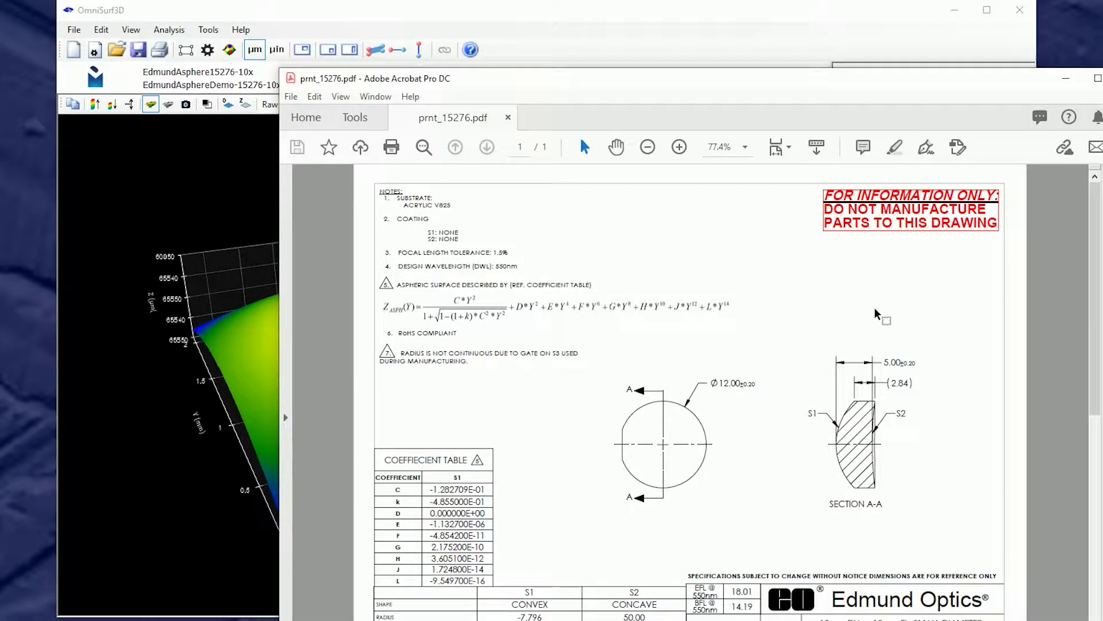
pyautogui.moveTo(1102, 64); pyautogui.dragTo(828, 19)
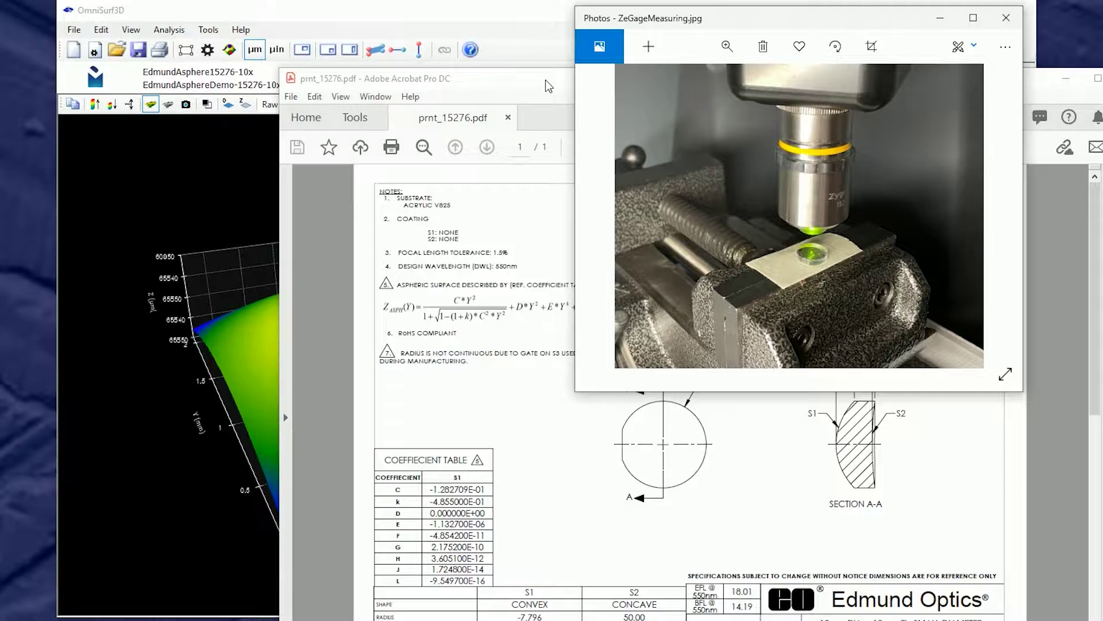
pyautogui.moveTo(546, 81); pyautogui.dragTo(449, 135)
pyautogui.click(1033, 132)
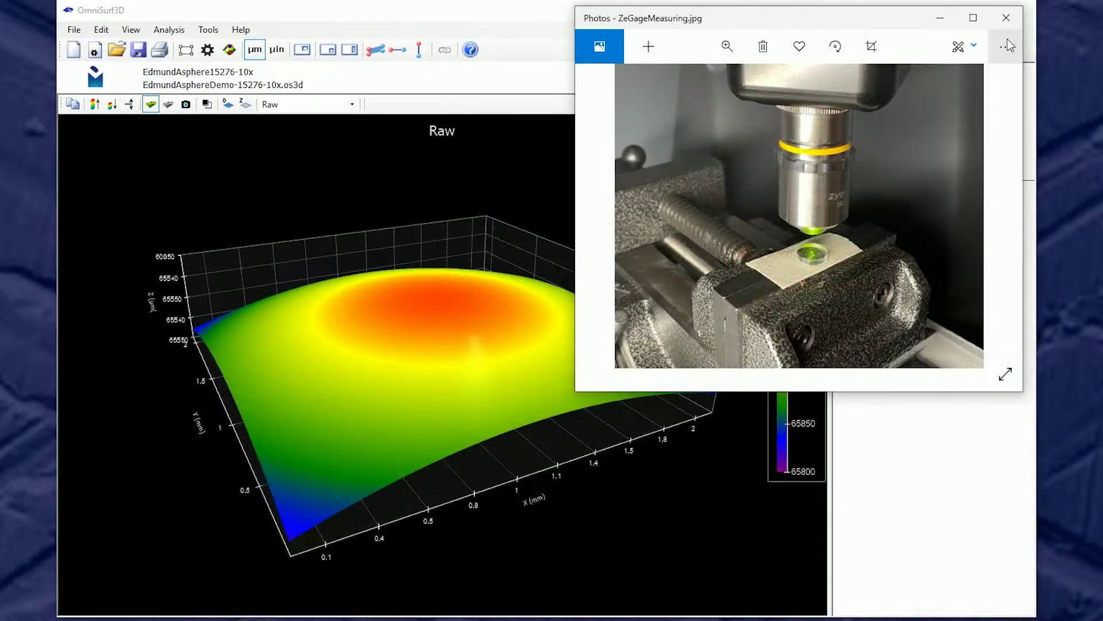
pyautogui.click(1006, 22)
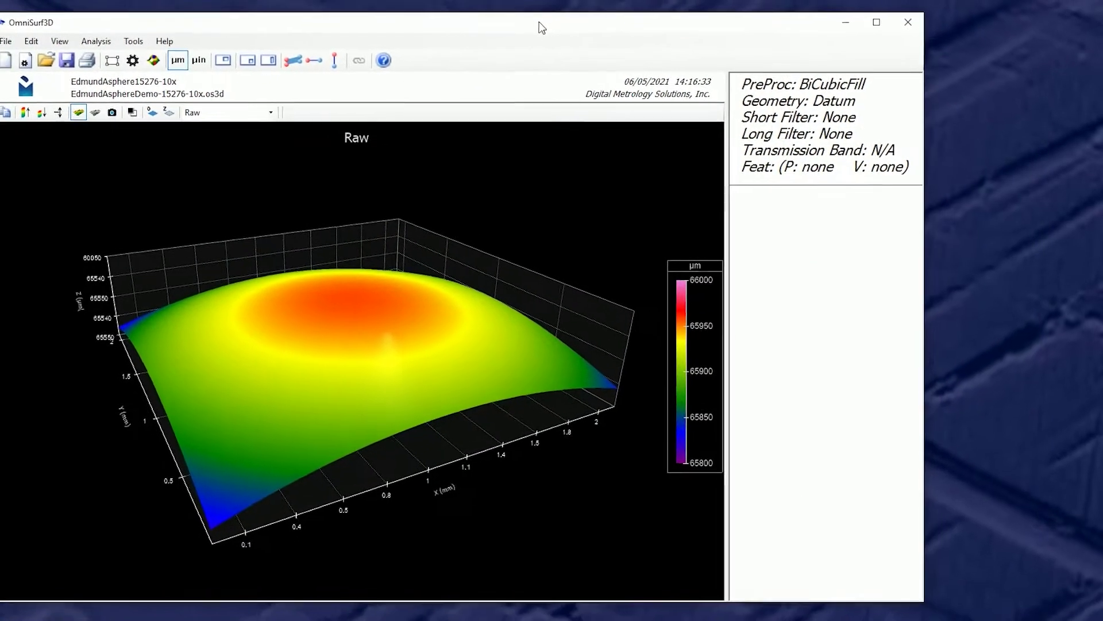
# Clear the loaded asphere surface to start with an empty workspace
pyautogui.click(79, 68)
pyautogui.click(459, 351)
pyautogui.click(540, 335)
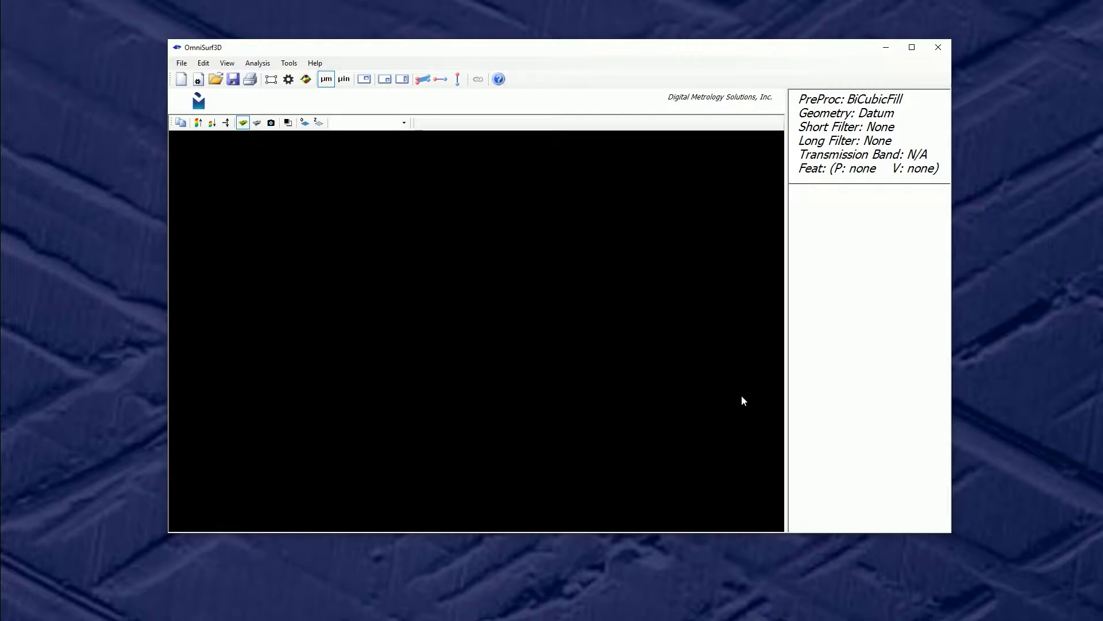
# Arrange the Demo folder beside the analysis window and load EdmundAsphereDemo-15276-10x.os3d from it
pyautogui.moveTo(1102, 192); pyautogui.dragTo(1010, 242)
pyautogui.moveTo(757, 54); pyautogui.dragTo(645, 78)
pyautogui.moveTo(972, 229); pyautogui.dragTo(992, 234)
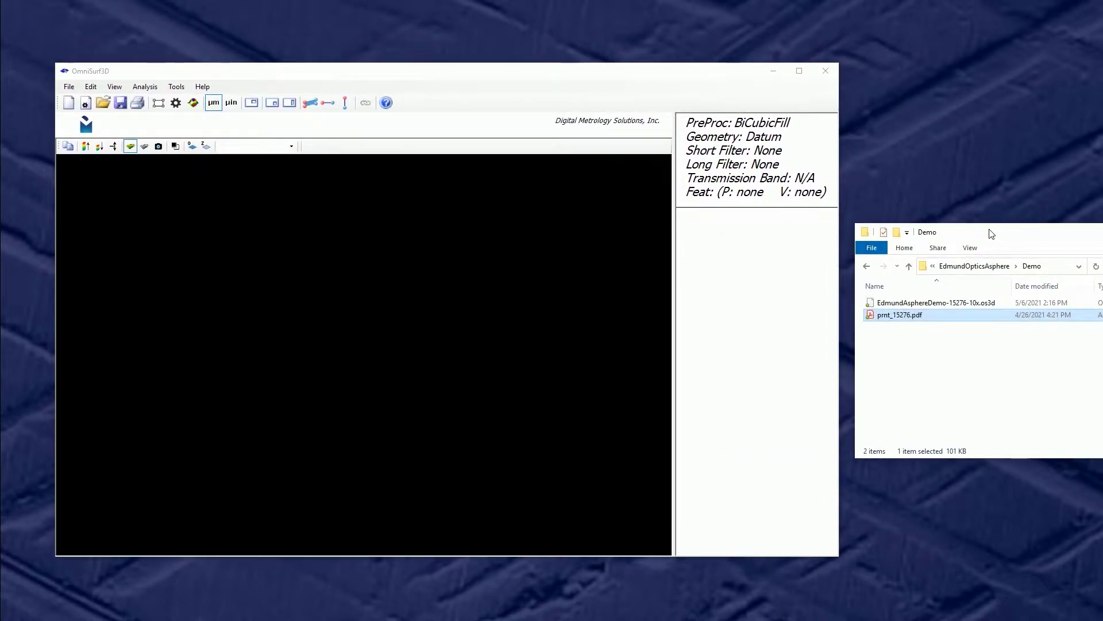
pyautogui.moveTo(920, 303); pyautogui.dragTo(469, 291)
# Display the Raw surface data and examine the asphere's shape from several angles
pyautogui.moveTo(396, 328); pyautogui.dragTo(370, 329)
pyautogui.click(291, 146)
pyautogui.click(272, 162)
pyautogui.moveTo(296, 182); pyautogui.dragTo(343, 304)
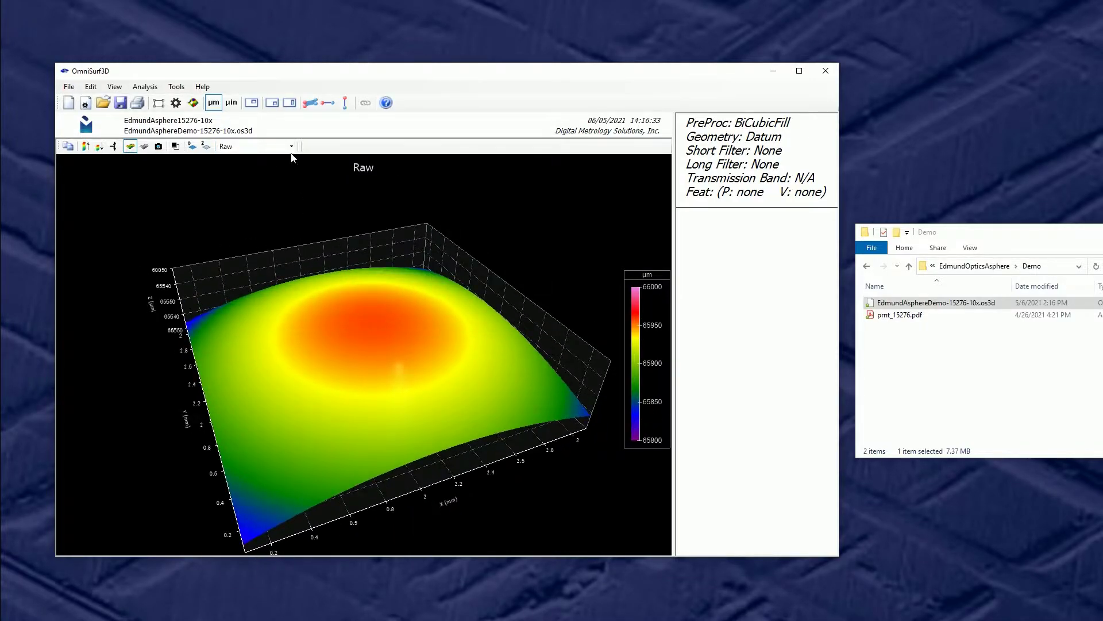
pyautogui.click(291, 146)
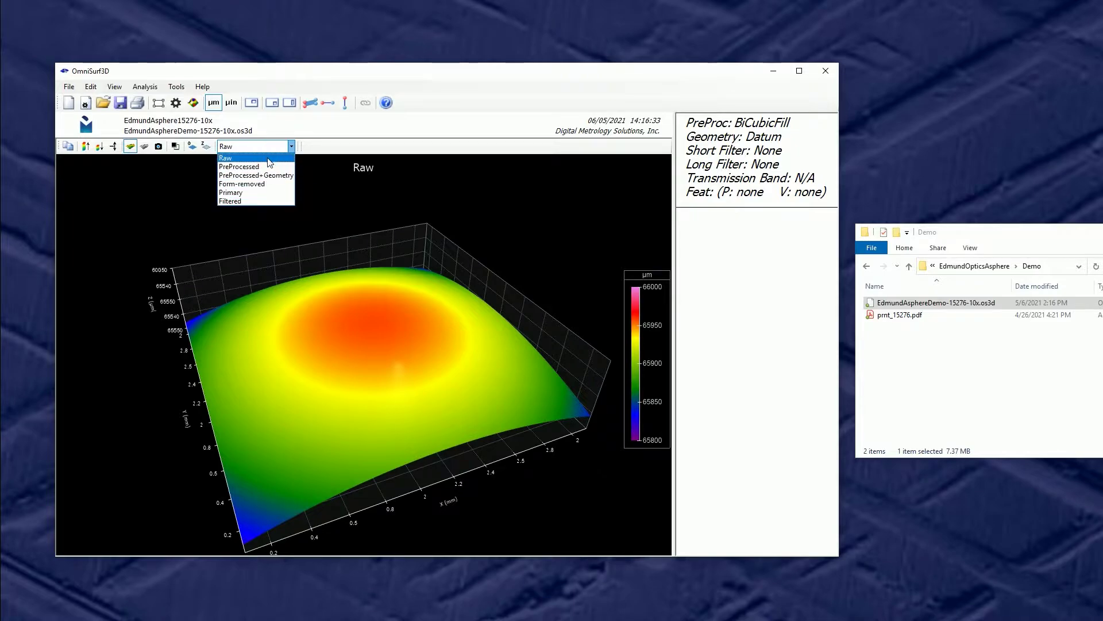
pyautogui.click(304, 302)
pyautogui.moveTo(316, 327); pyautogui.dragTo(345, 431)
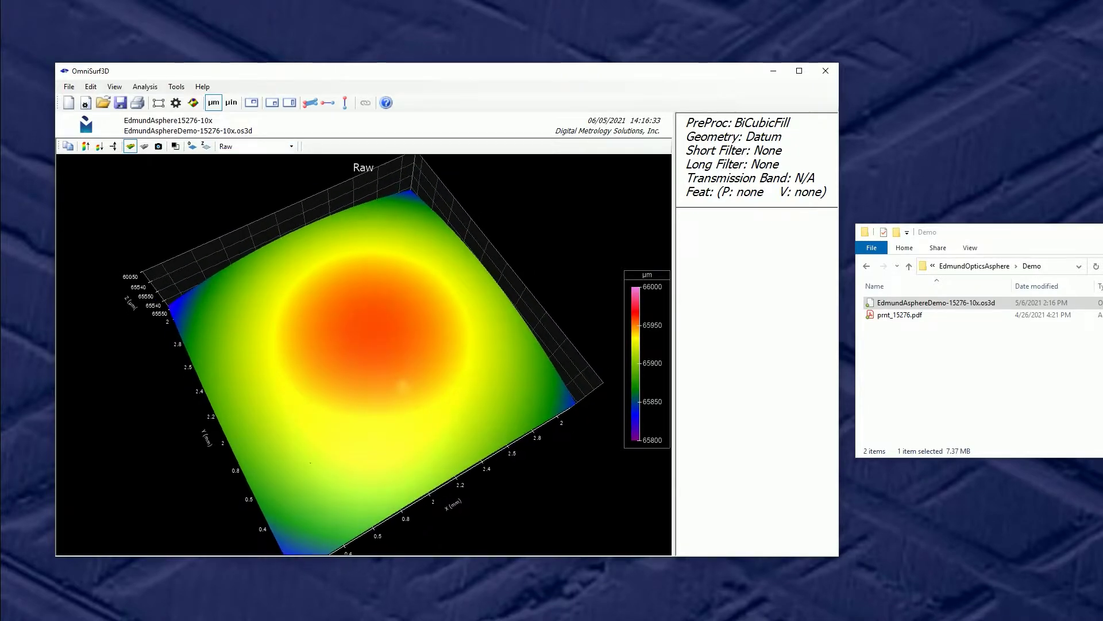
pyautogui.moveTo(371, 481); pyautogui.dragTo(345, 347)
# Check the invalid points entry in the surface properties and return to the 3D plot
pyautogui.rightClick(365, 281)
pyautogui.click(401, 402)
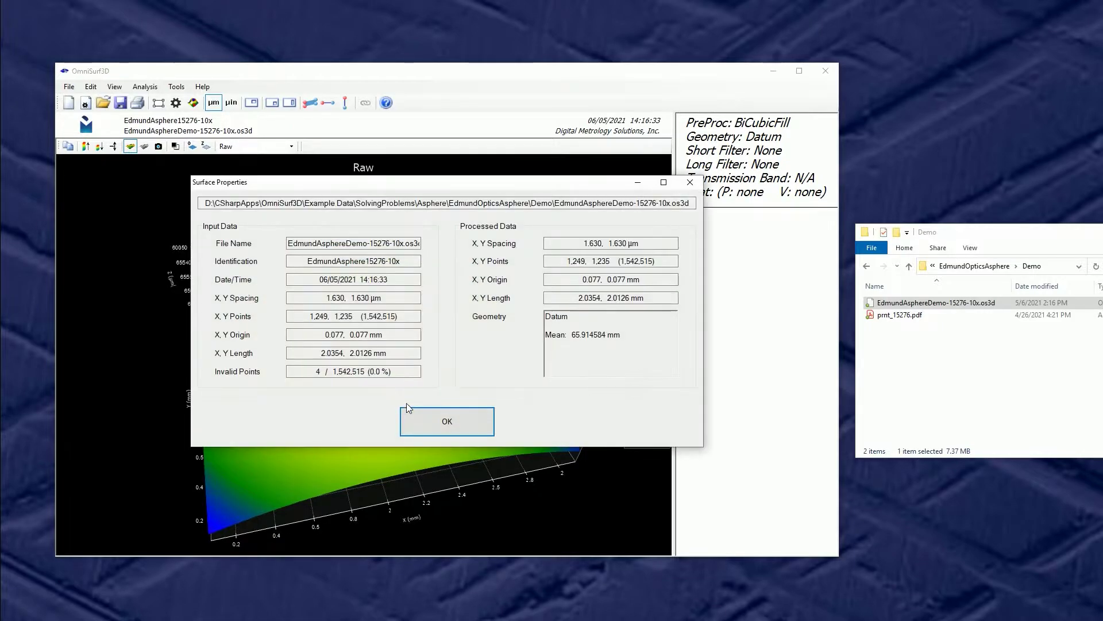
pyautogui.click(320, 371)
pyautogui.doubleClick(319, 372)
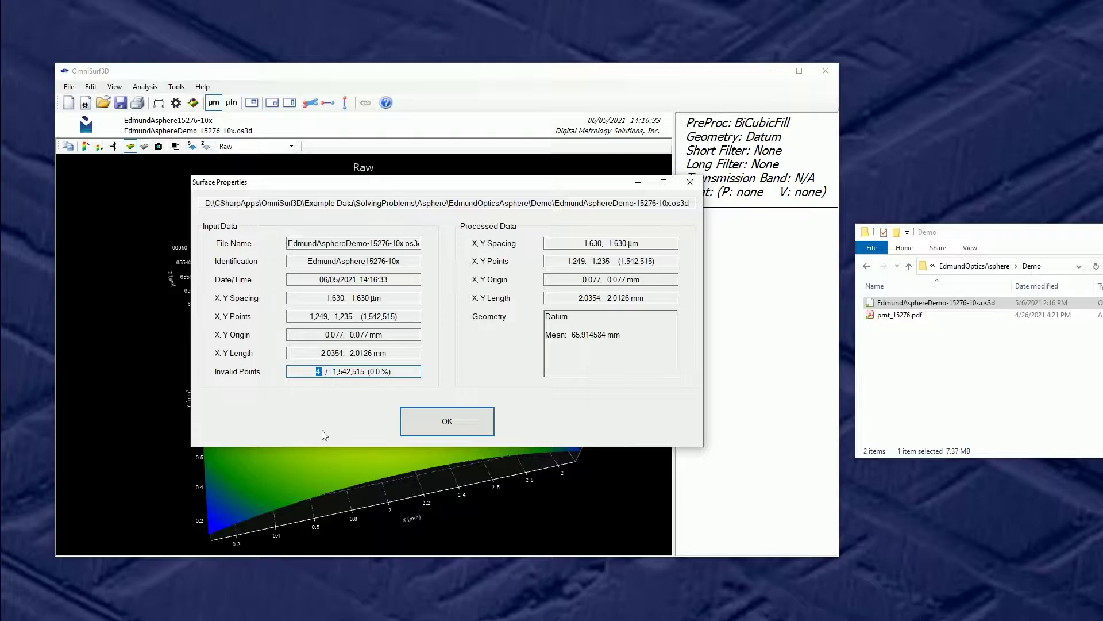
pyautogui.click(454, 429)
pyautogui.moveTo(423, 446); pyautogui.dragTo(446, 410)
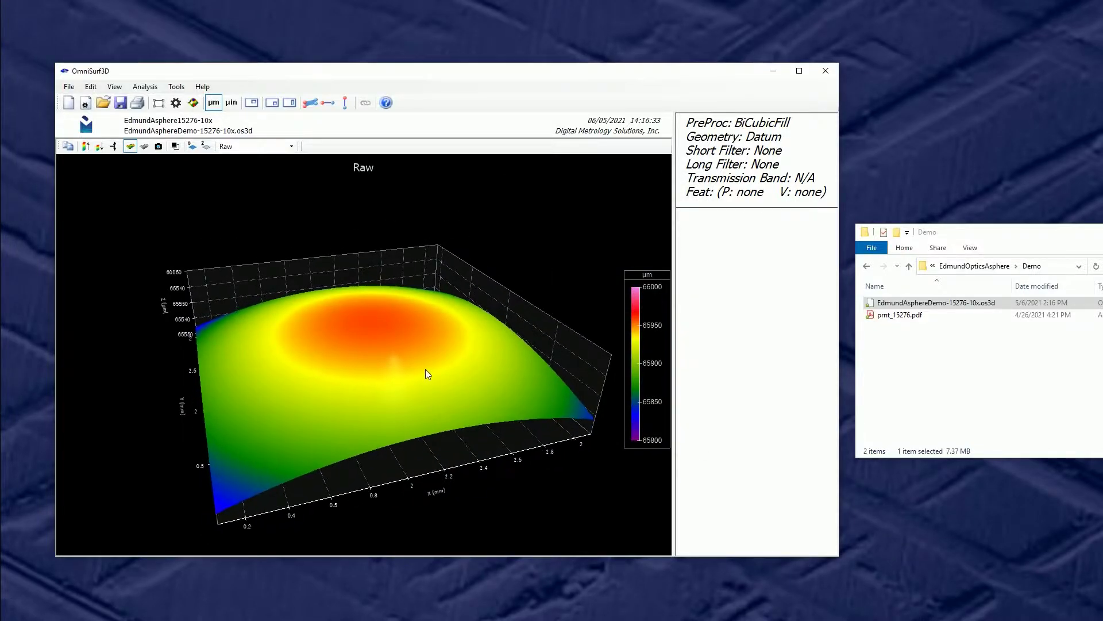
# Set the reference geometry to Asphere in the analysis settings and open its configuration
pyautogui.click(177, 103)
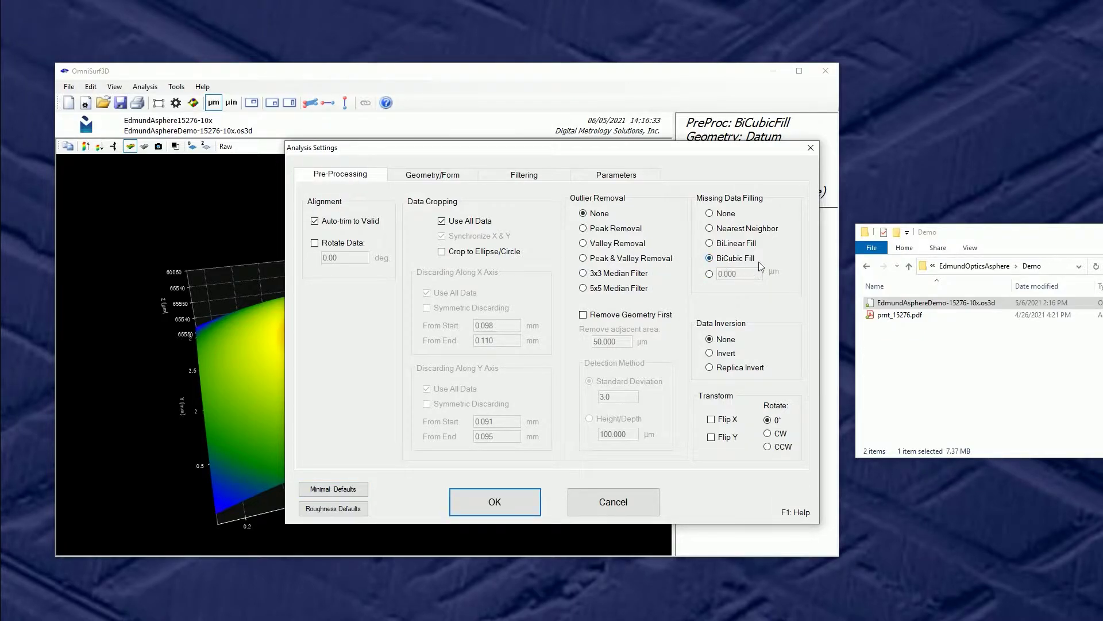
pyautogui.click(453, 177)
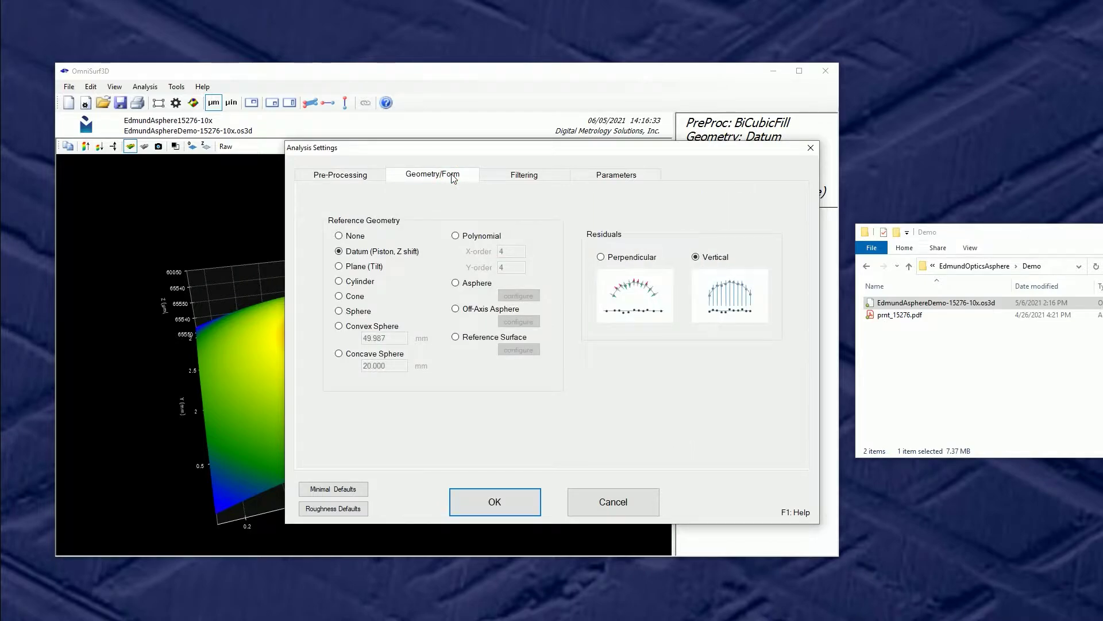
pyautogui.click(472, 284)
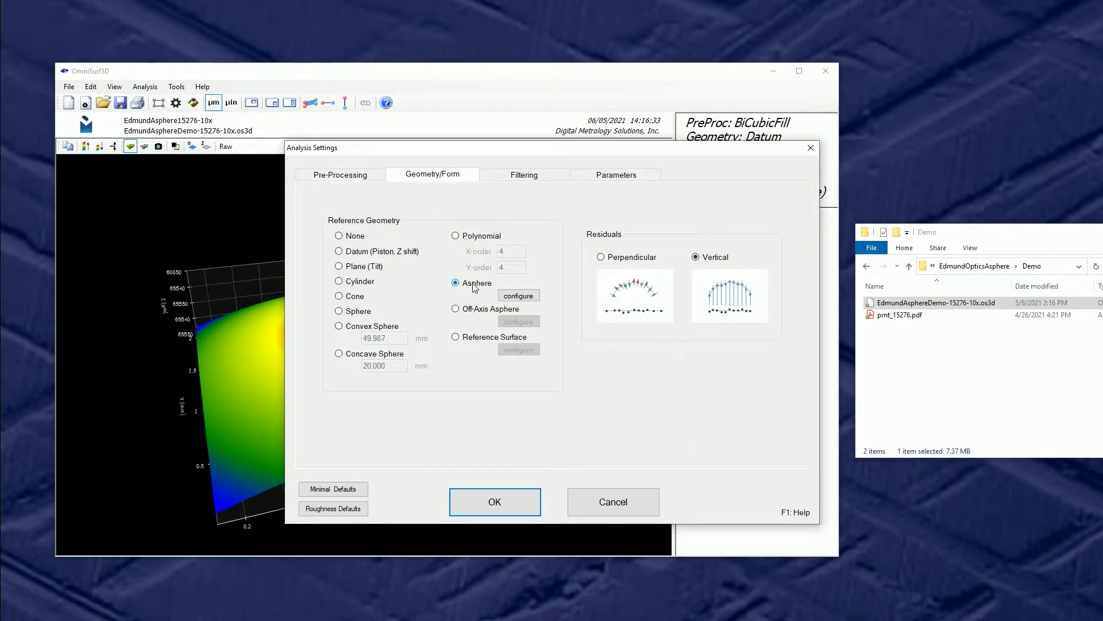
pyautogui.click(519, 296)
pyautogui.moveTo(492, 159); pyautogui.dragTo(391, 144)
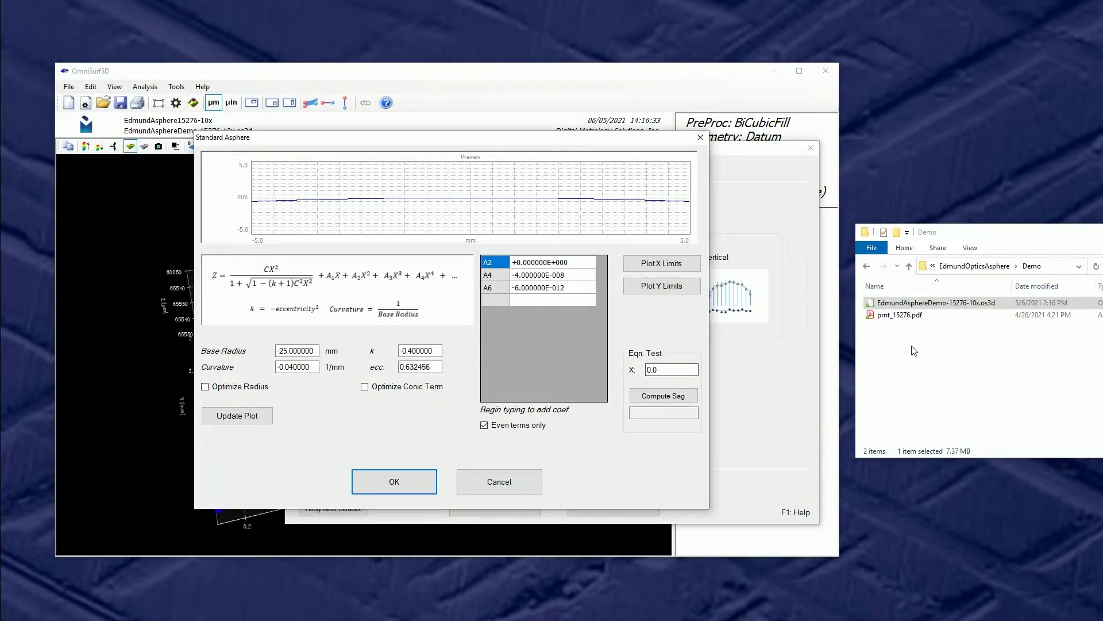
# Open the drawing prnt_15276.pdf and copy its S1 coefficient table into a blank Notepad++ document
pyautogui.doubleClick(920, 317)
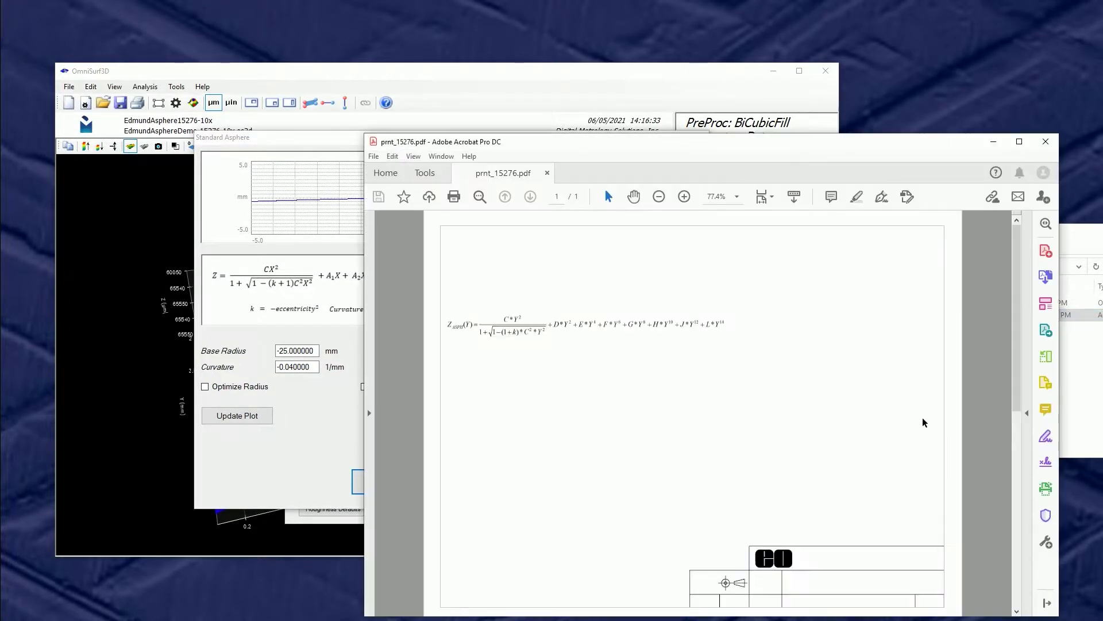
pyautogui.moveTo(610, 183); pyautogui.dragTo(857, 154)
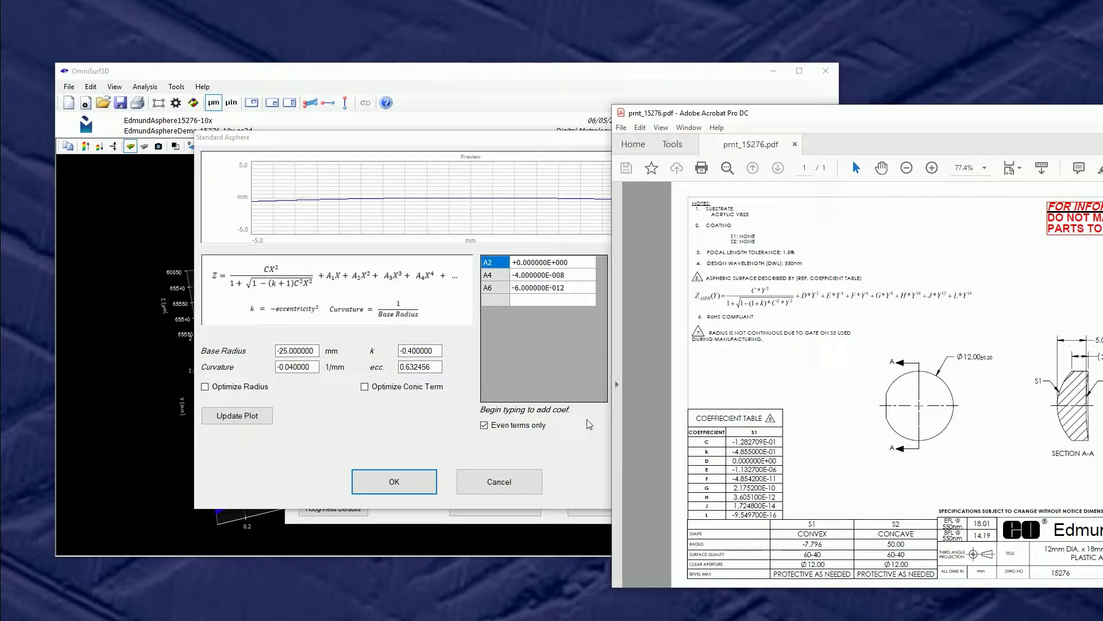
pyautogui.moveTo(706, 441); pyautogui.dragTo(780, 516)
pyautogui.hotkey('ctrl', 'c')
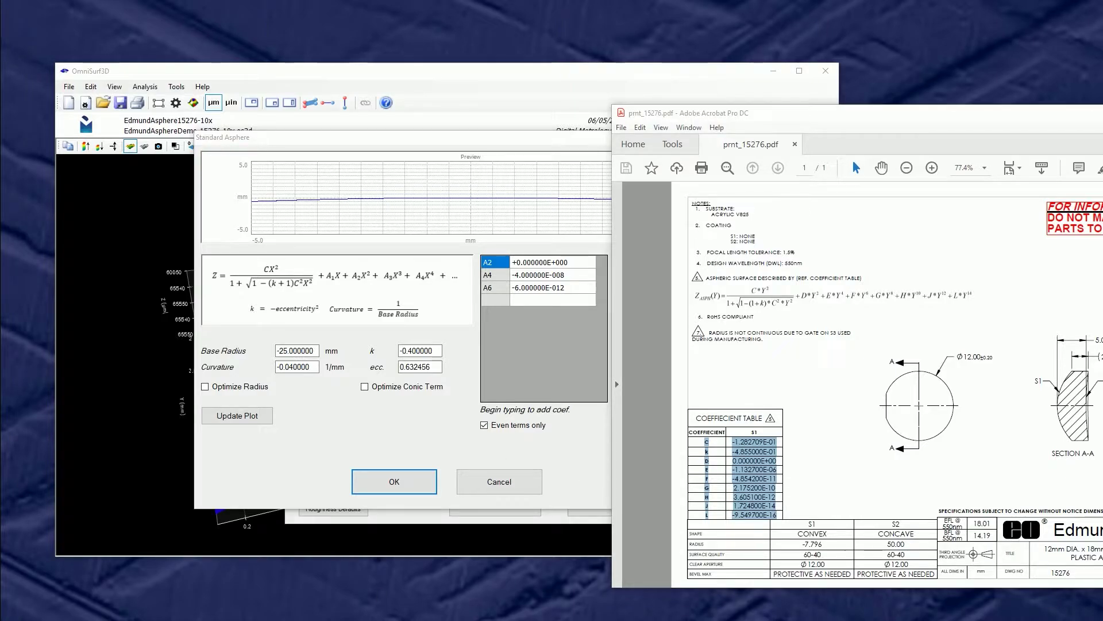
pyautogui.hotkey('alt', 'Tab')
pyautogui.hotkey('ctrl', 'v')
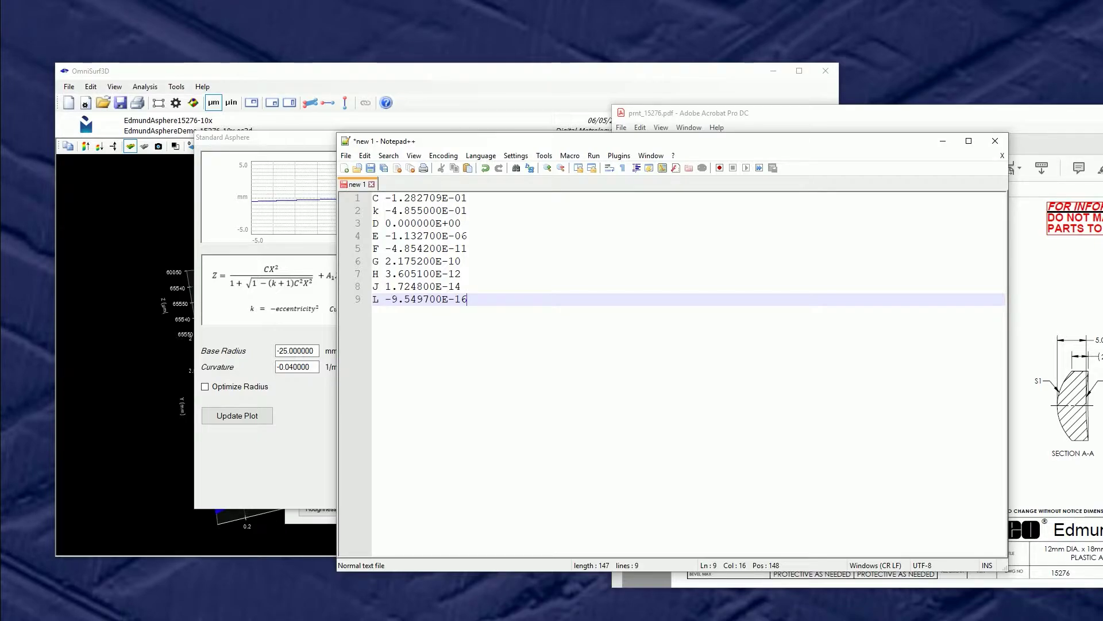
# Copy the C value -1.282709E-01 from the notes into the asphere's Curvature
pyautogui.moveTo(385, 198); pyautogui.dragTo(468, 198)
pyautogui.hotkey('ctrl', 'c')
pyautogui.click(248, 328)
pyautogui.doubleClick(297, 367)
pyautogui.hotkey('ctrl', 'v')
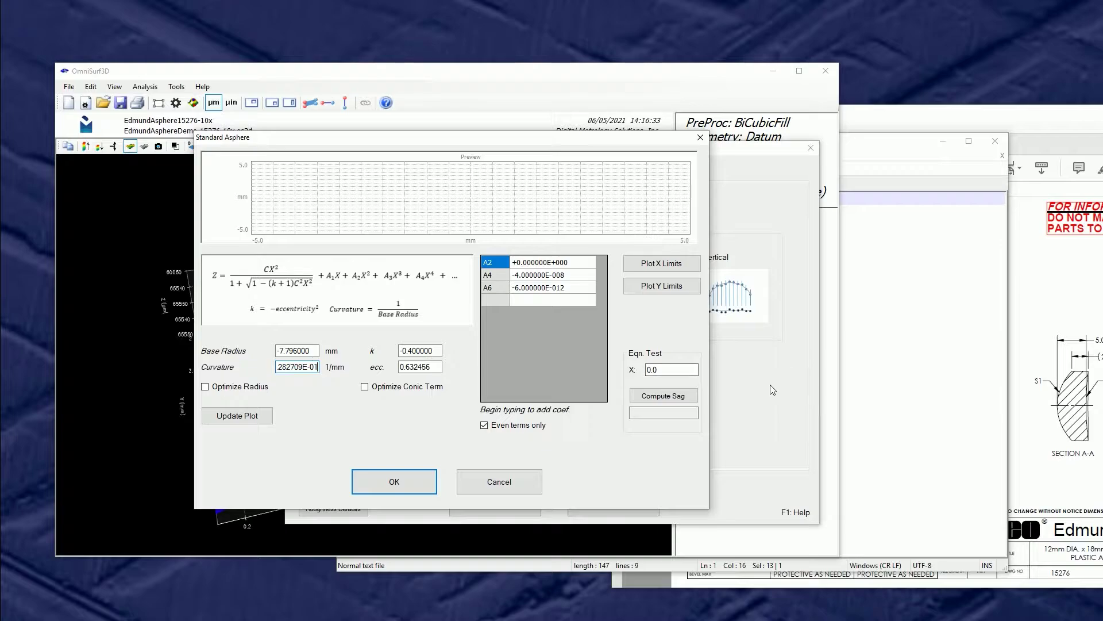
# Copy the k value -4.855000E-01 from the notes into the asphere's conic constant k
pyautogui.click(833, 371)
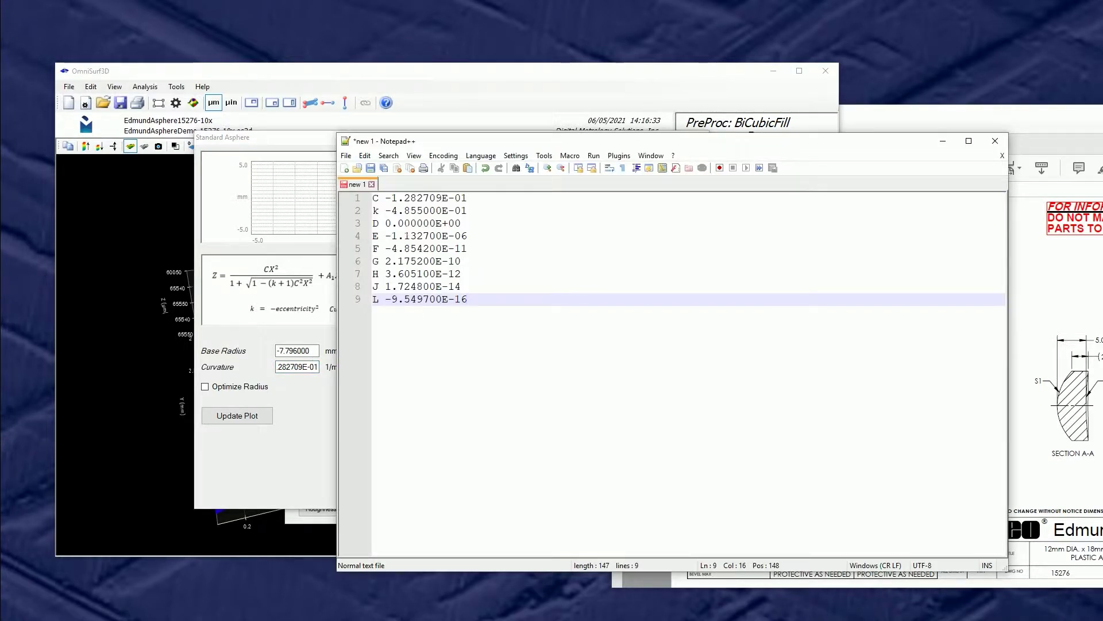
pyautogui.moveTo(385, 211); pyautogui.dragTo(468, 210)
pyautogui.click(290, 423)
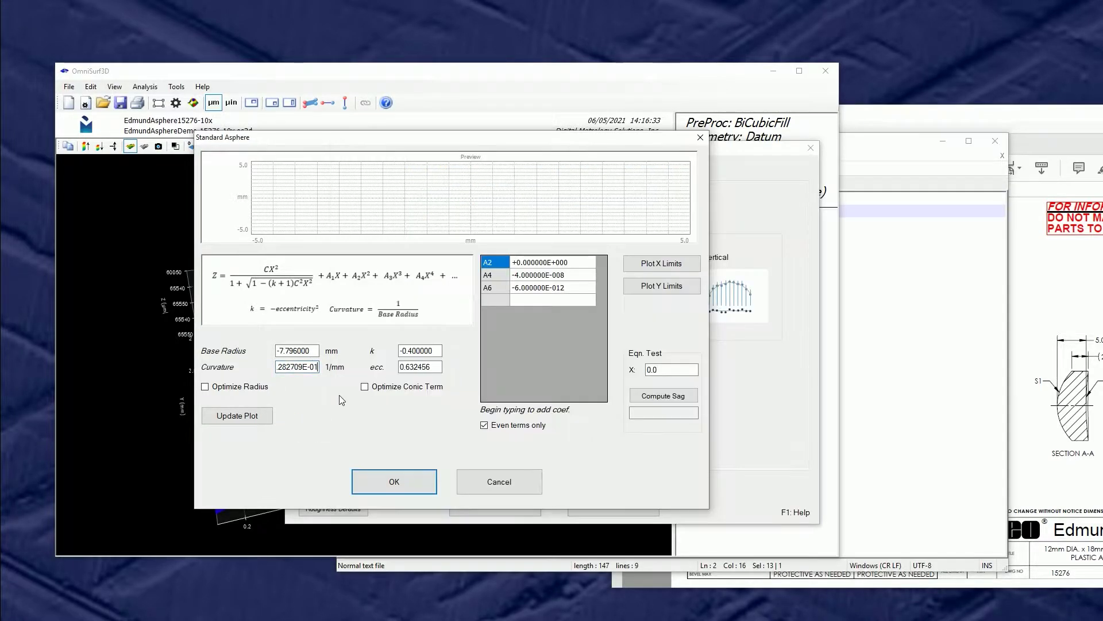
pyautogui.doubleClick(420, 351)
pyautogui.hotkey('ctrl', 'v')
# Copy the values of coefficients D through L from the notes into the asphere terms A2 through A14
pyautogui.click(842, 397)
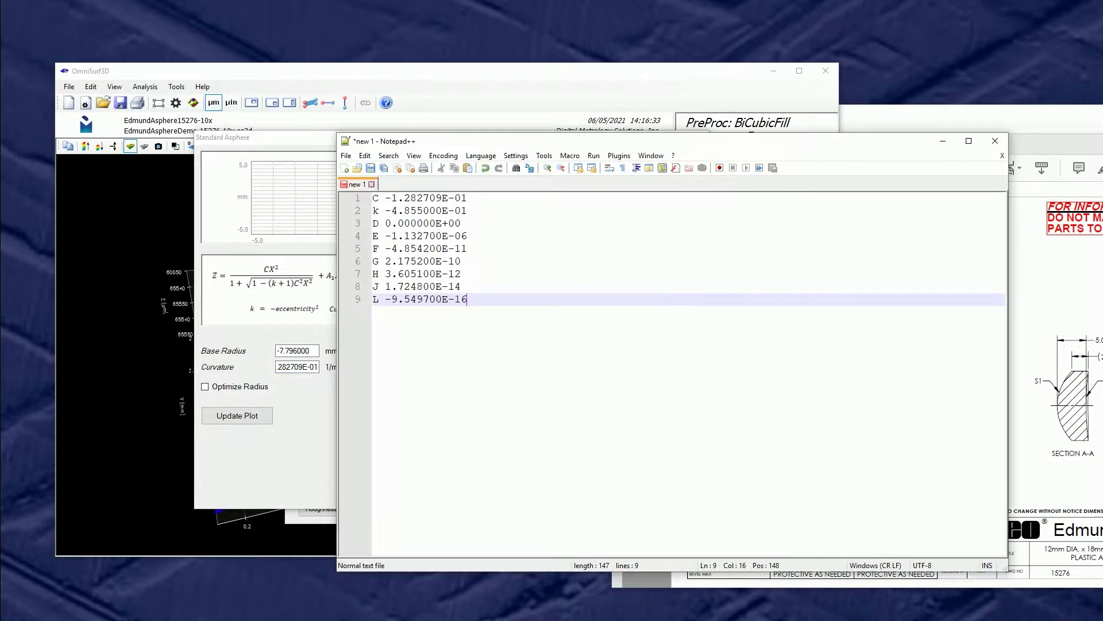
pyautogui.keyDown('alt'); pyautogui.moveTo(385, 223); pyautogui.dragTo(468, 300); pyautogui.keyUp('alt')
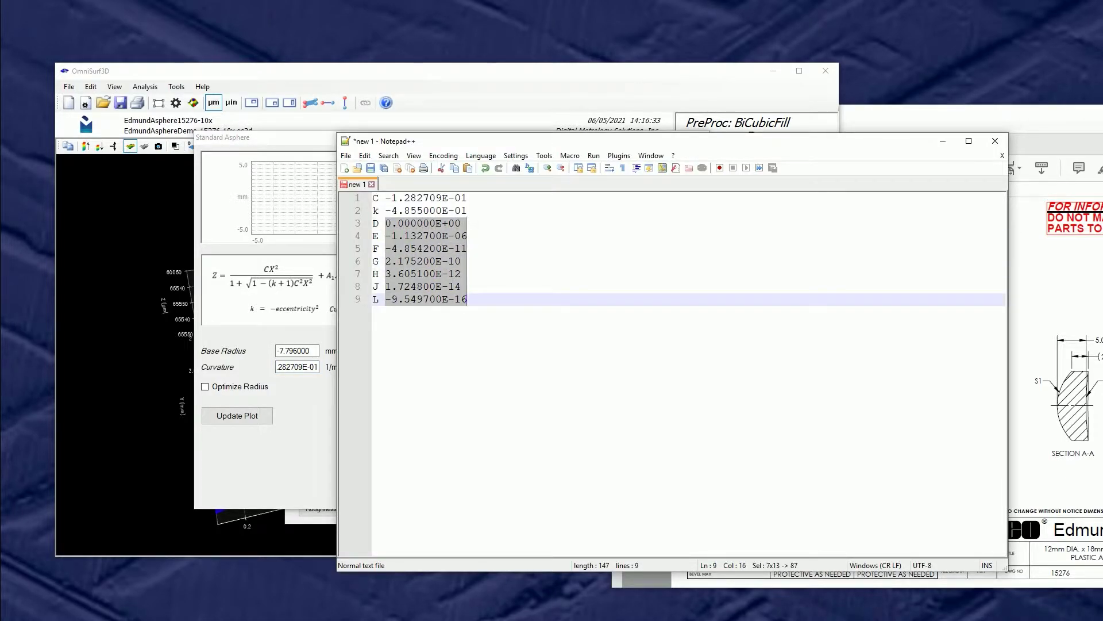
pyautogui.click(316, 417)
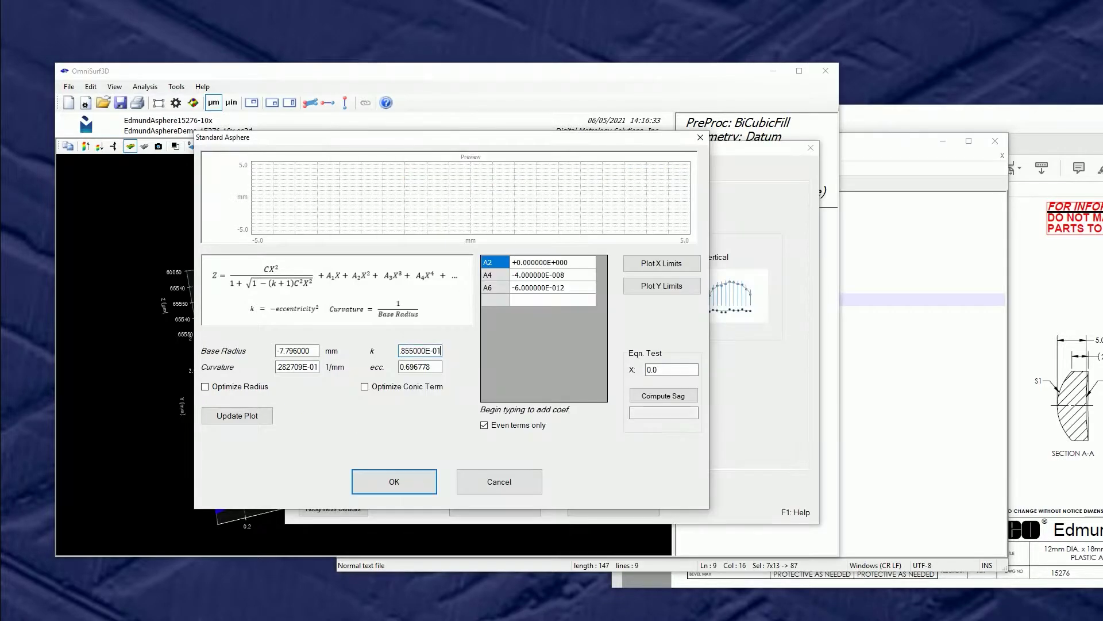
pyautogui.click(555, 268)
pyautogui.hotkey('ctrl', 'v')
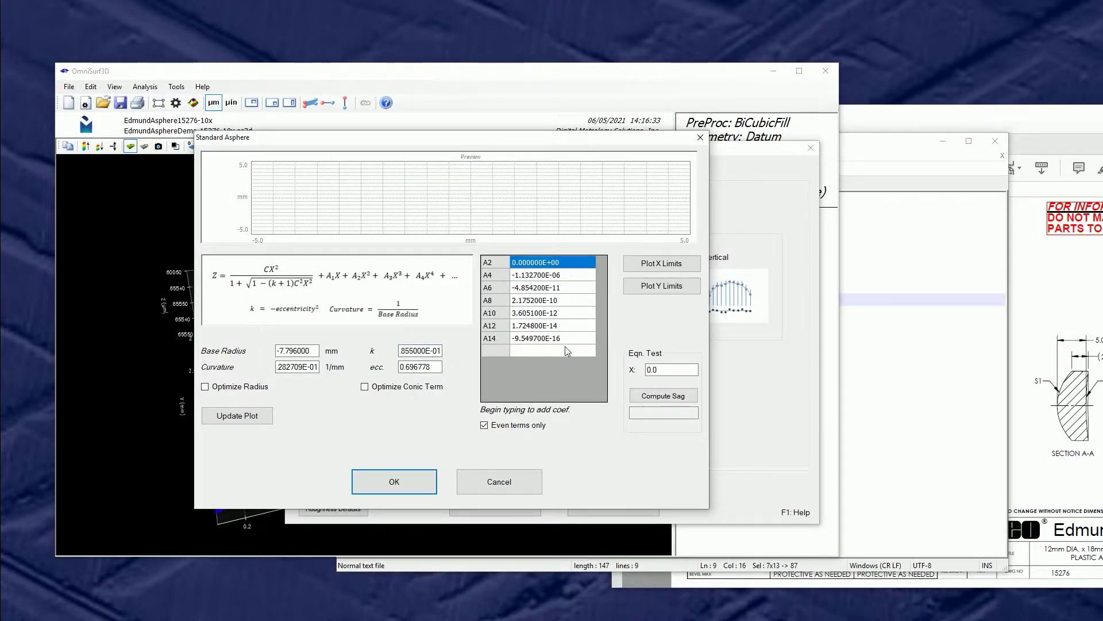
# Compare the A14 term with coefficient L and the last term of the aspheric equation in the drawing
pyautogui.click(499, 340)
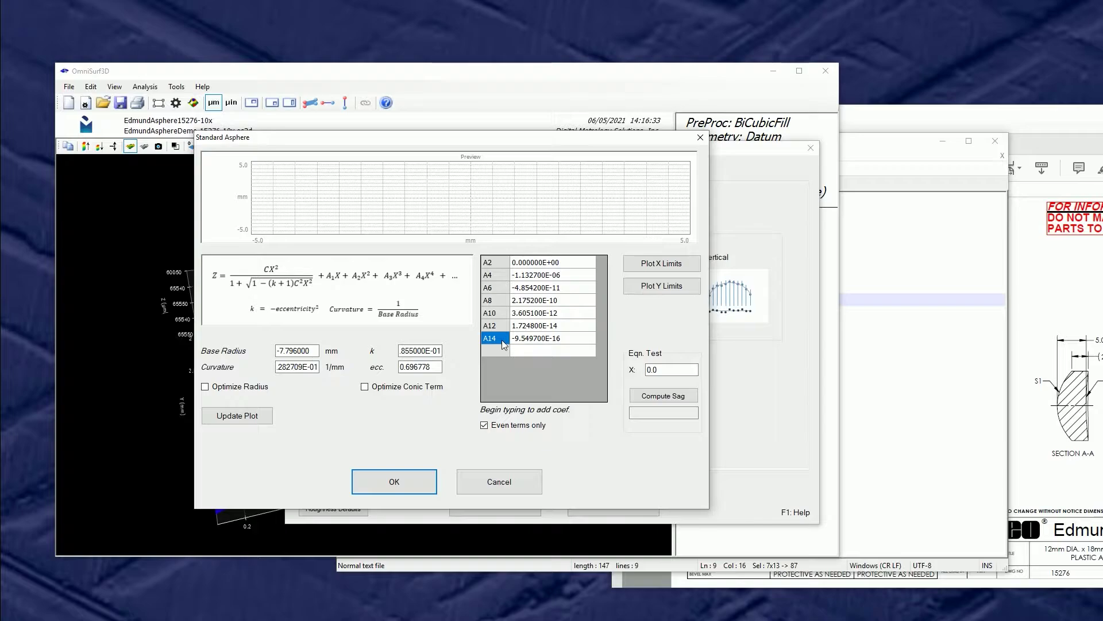
pyautogui.click(569, 343)
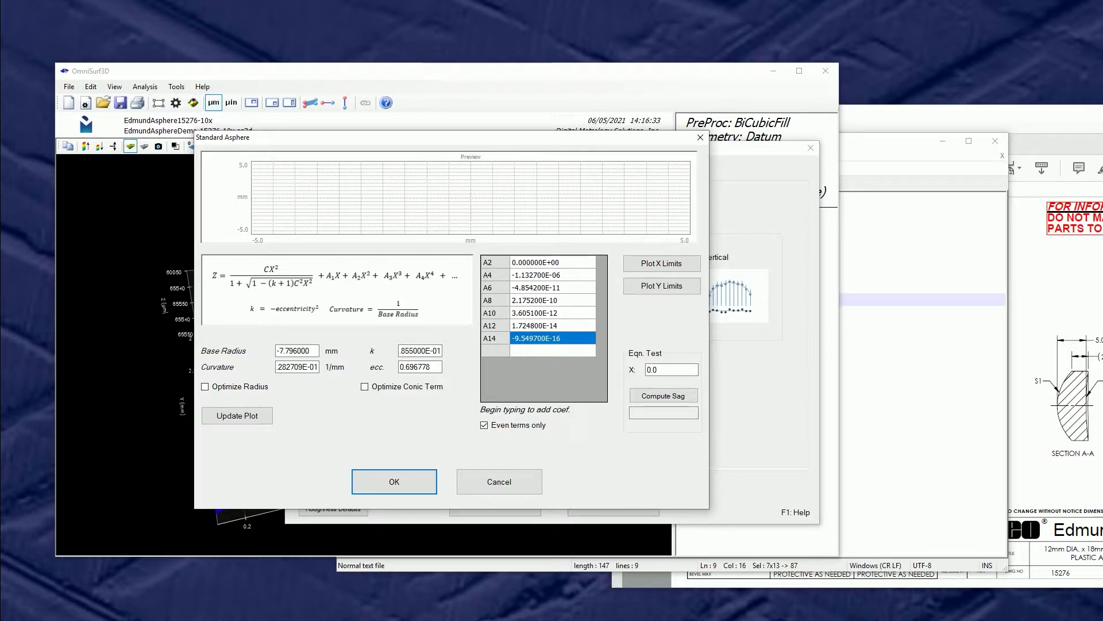
pyautogui.click(1038, 403)
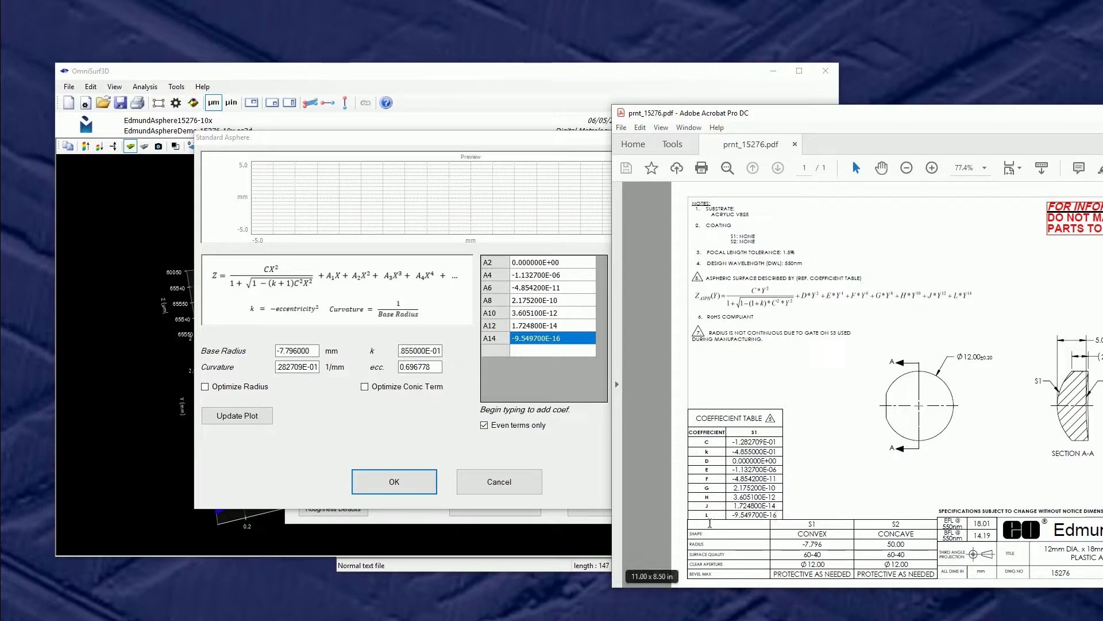
pyautogui.moveTo(705, 514); pyautogui.dragTo(777, 515)
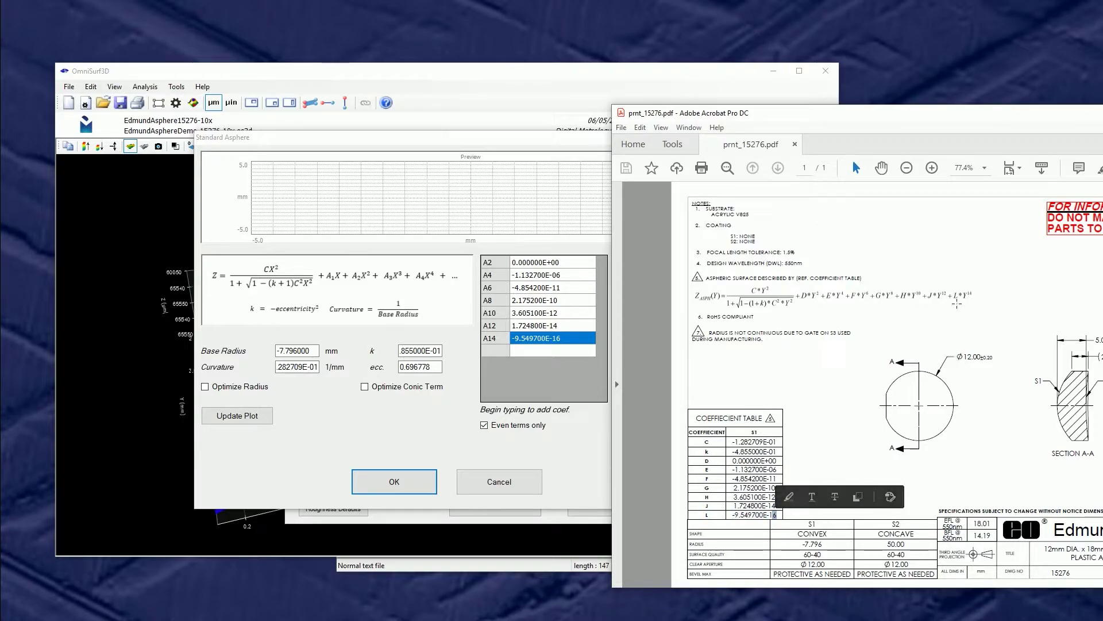
pyautogui.click(964, 304)
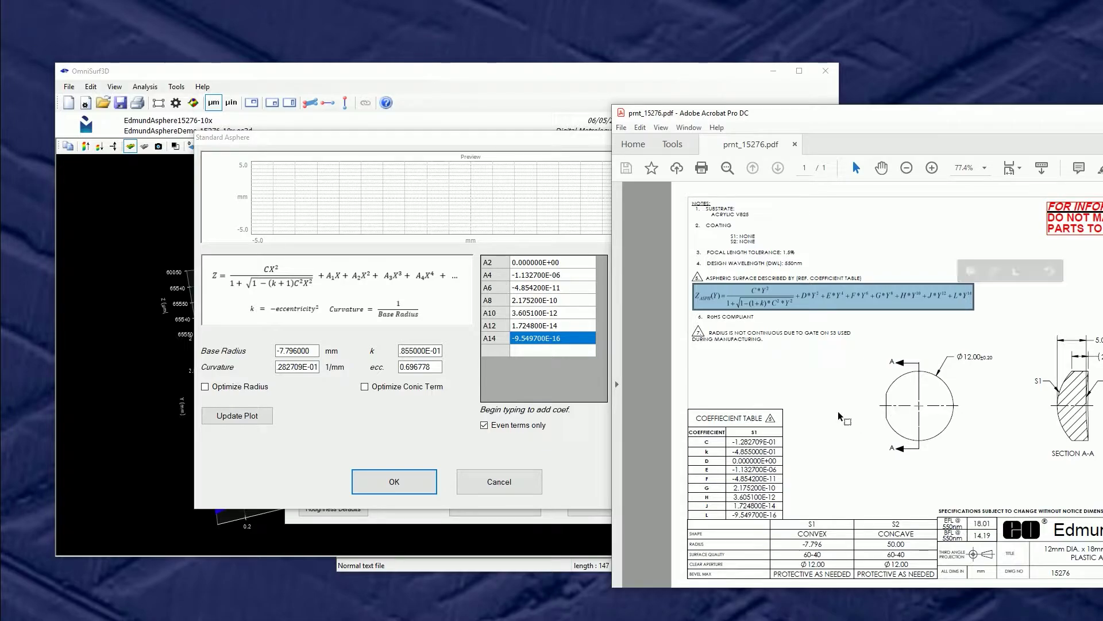
pyautogui.click(839, 385)
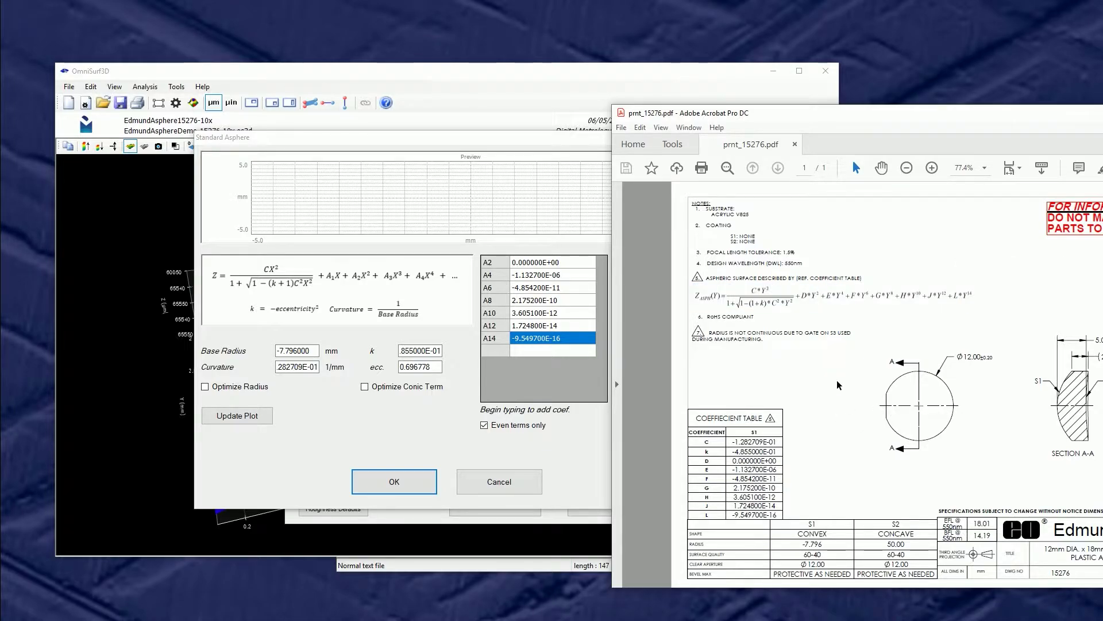
# Update the asphere preview plot with the entered coefficients
pyautogui.click(406, 418)
pyautogui.click(255, 420)
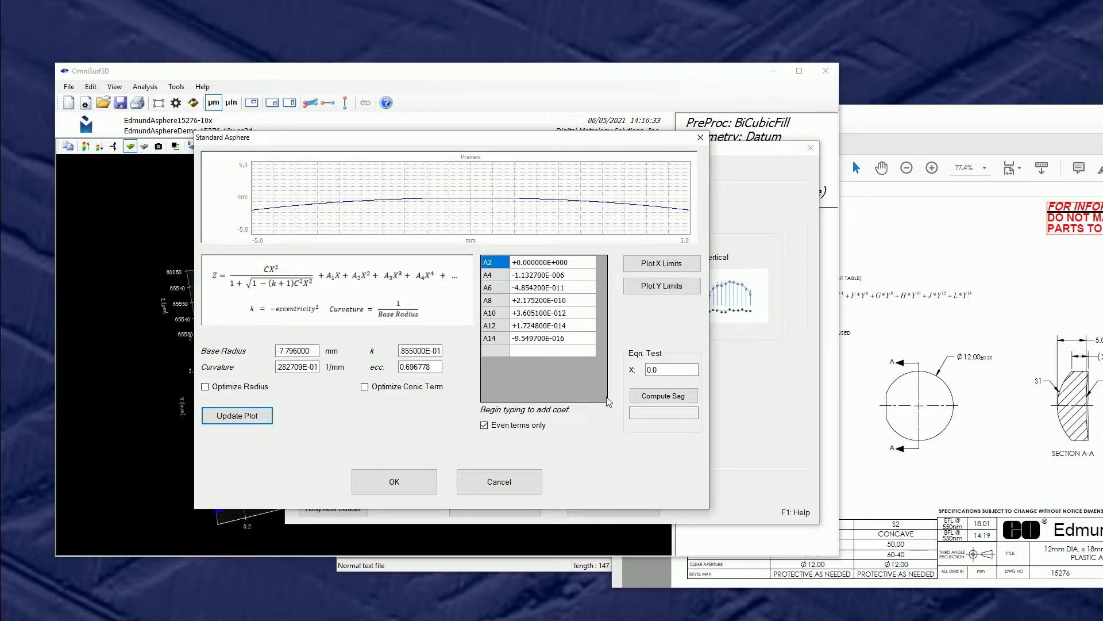
# Compute the asphere equation's sag at X = 4 as a test of the entered coefficients
pyautogui.doubleClick(652, 369)
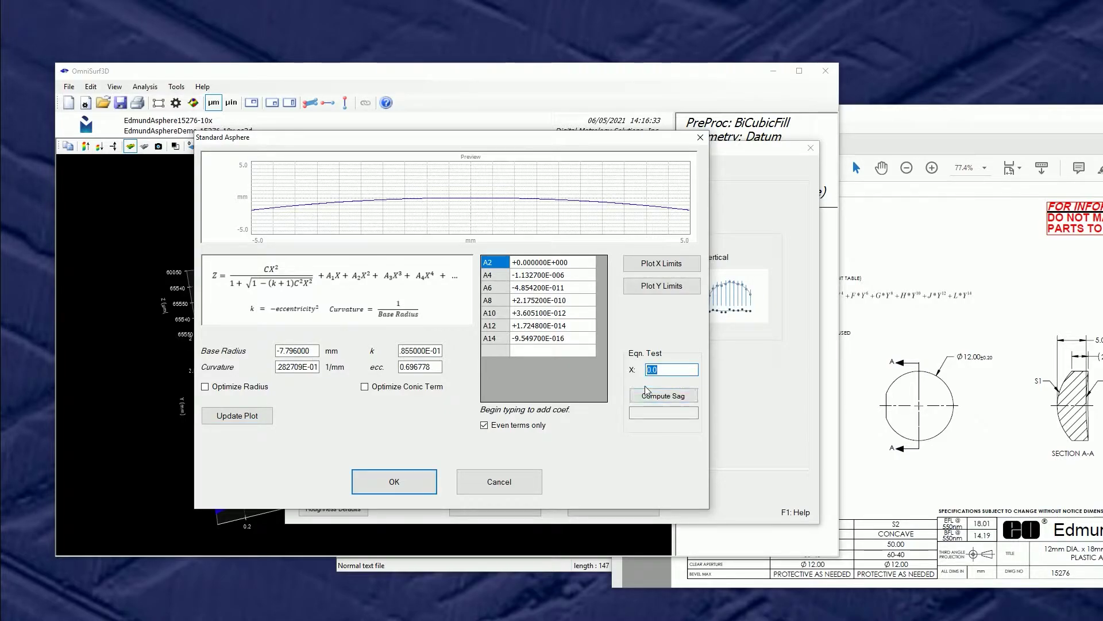
pyautogui.write('4')
pyautogui.click(646, 396)
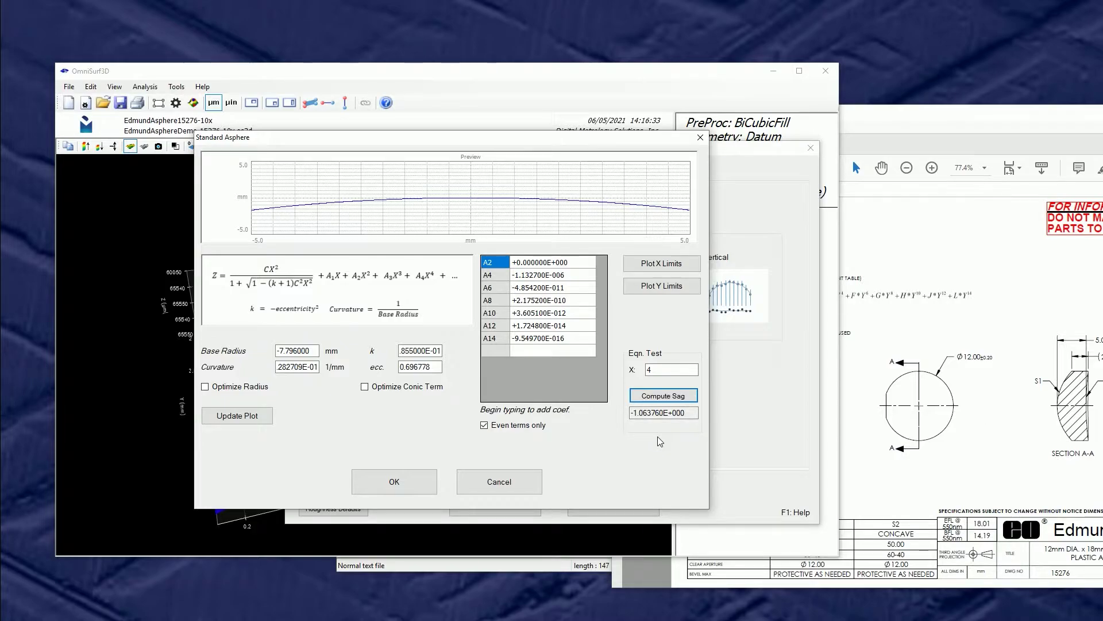
# Accept the standard asphere definition and minimize the lens drawing window
pyautogui.click(426, 489)
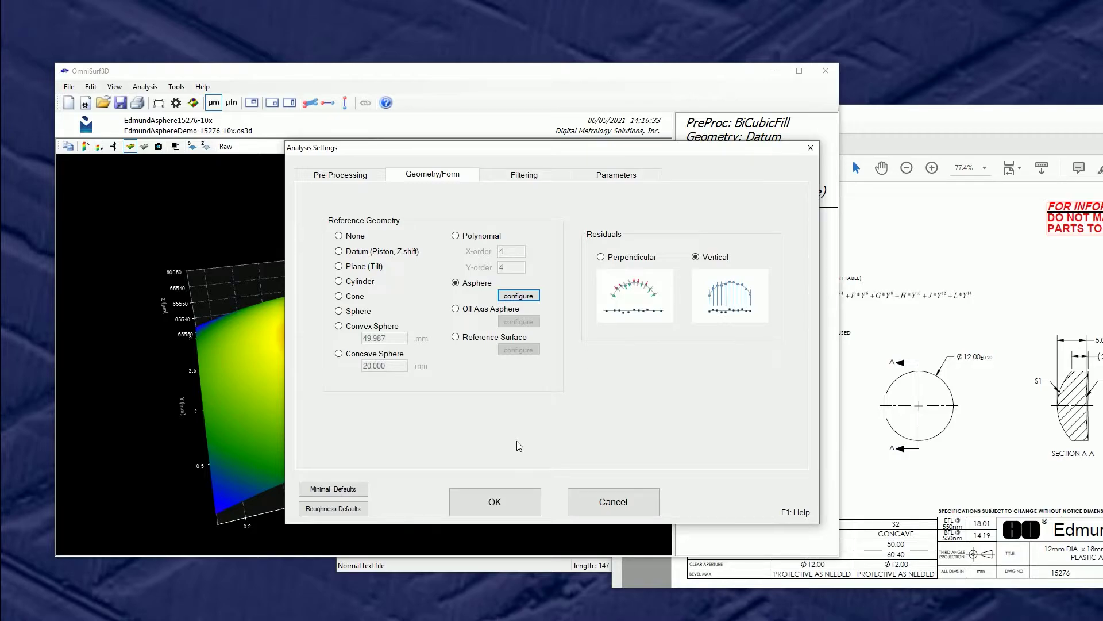
pyautogui.moveTo(1016, 120); pyautogui.dragTo(695, 120)
pyautogui.click(969, 114)
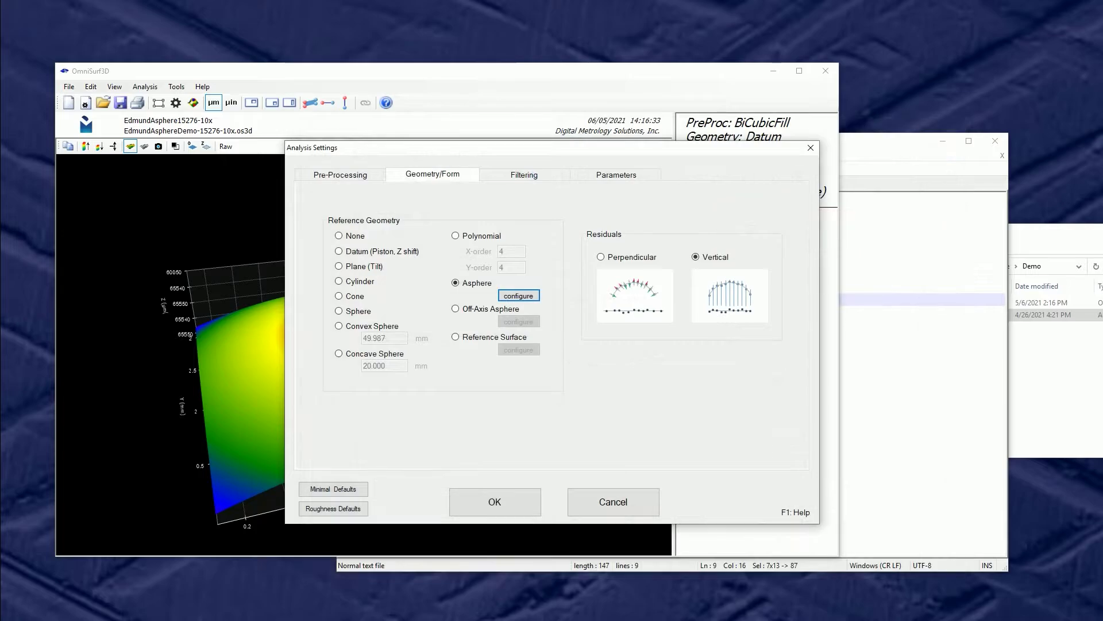
# Compare the Perpendicular and Vertical residual options and set the residuals to Perpendicular
pyautogui.click(602, 257)
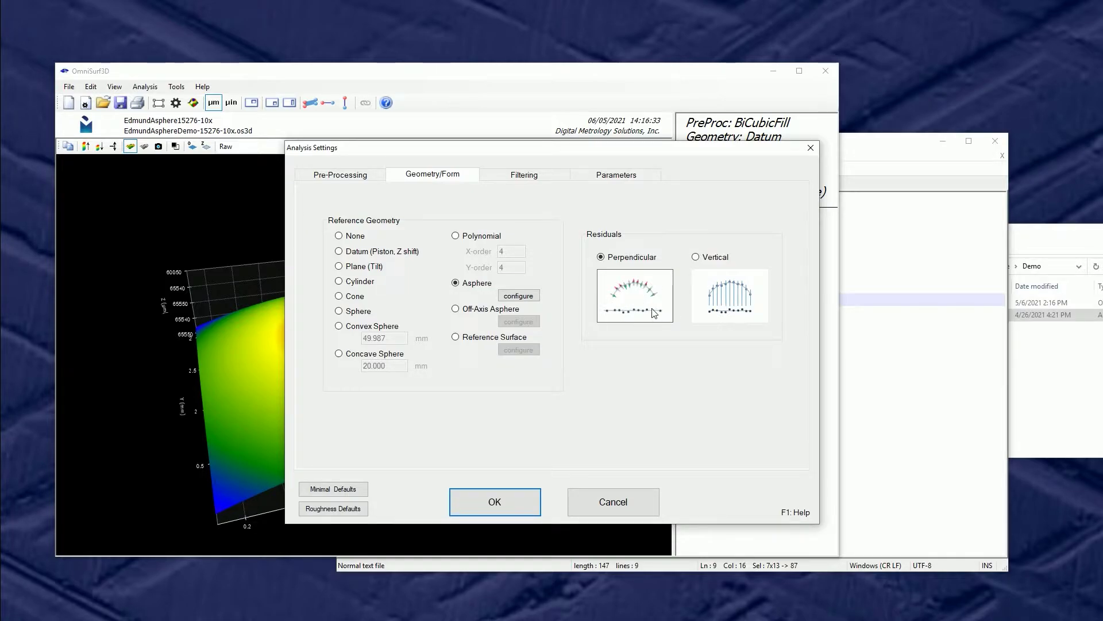
pyautogui.click(717, 262)
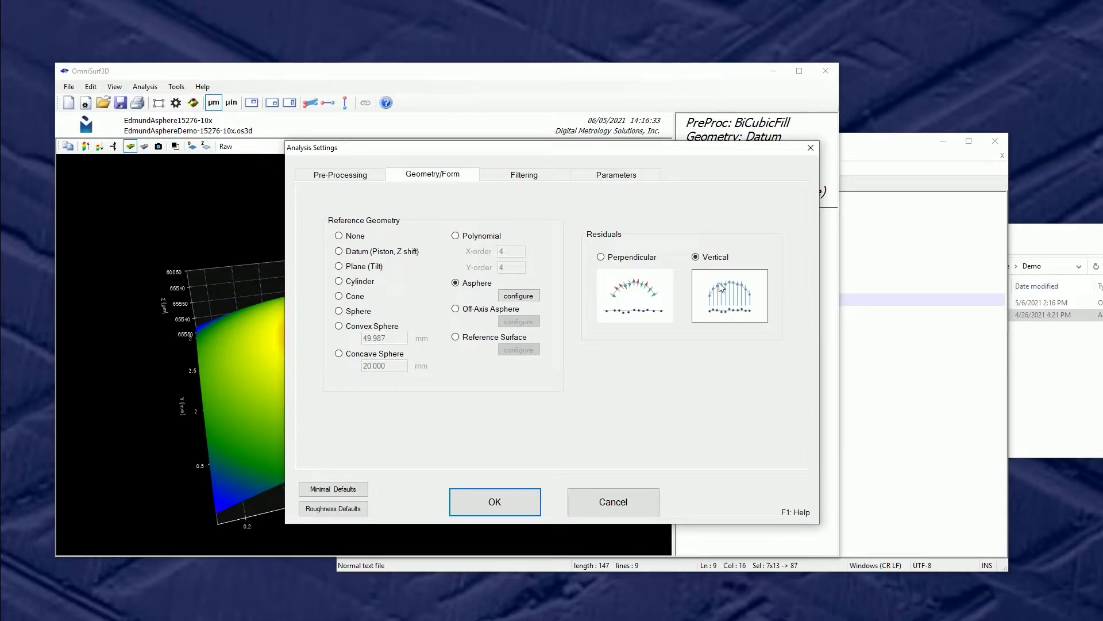
pyautogui.click(638, 259)
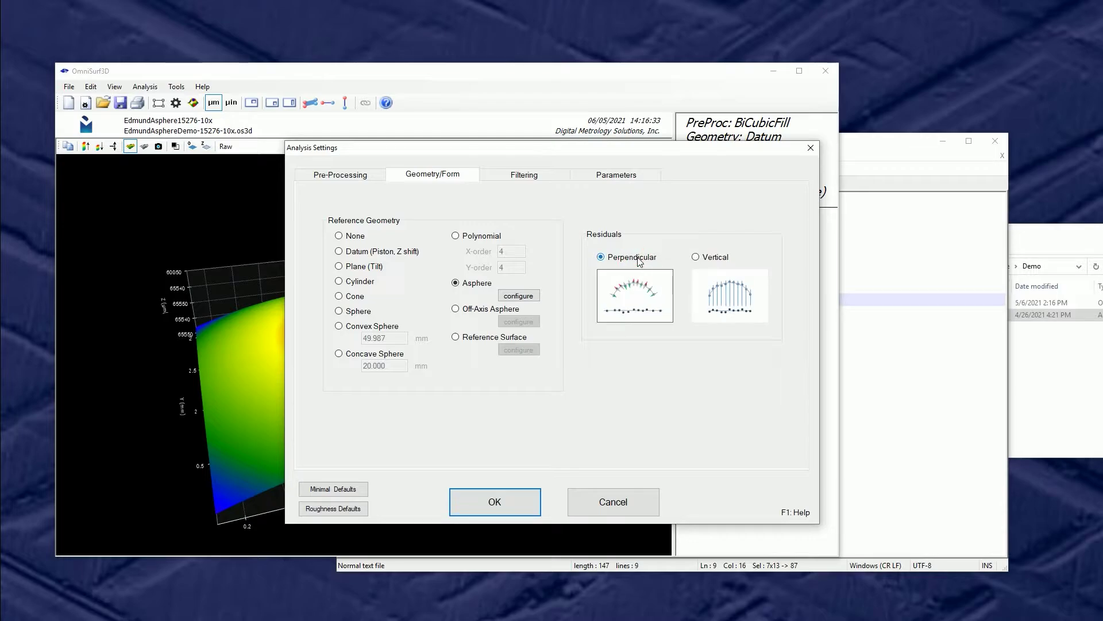
# Check the filter settings and add the St and Sz height parameters to the selected analysis parameters
pyautogui.click(524, 174)
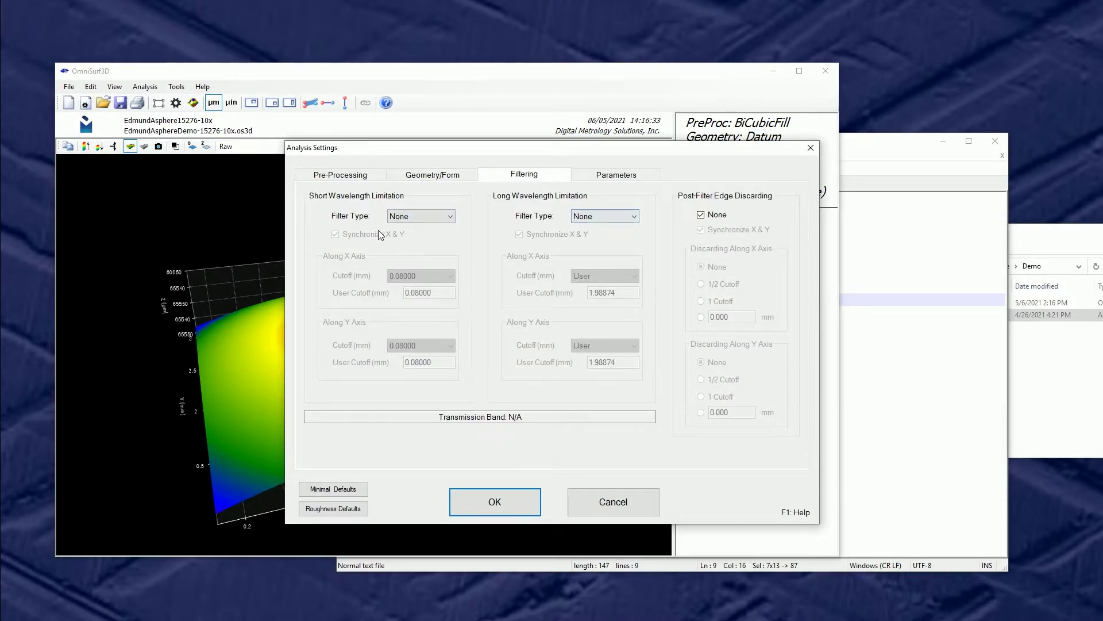
pyautogui.click(627, 178)
pyautogui.click(329, 303)
pyautogui.write('st')
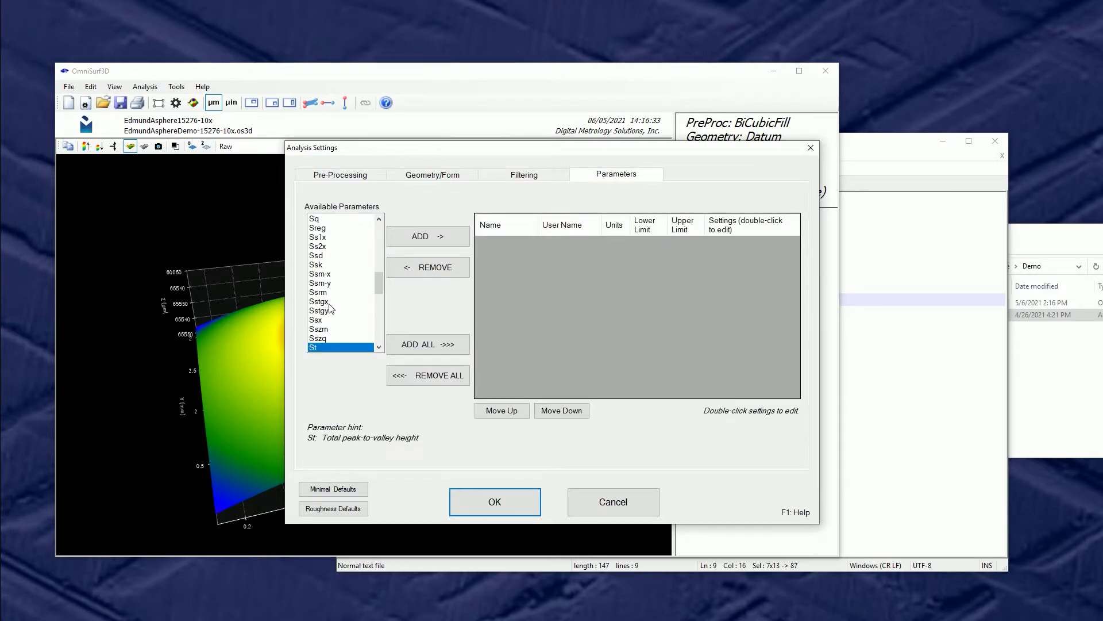
pyautogui.doubleClick(329, 347)
pyautogui.click(325, 275)
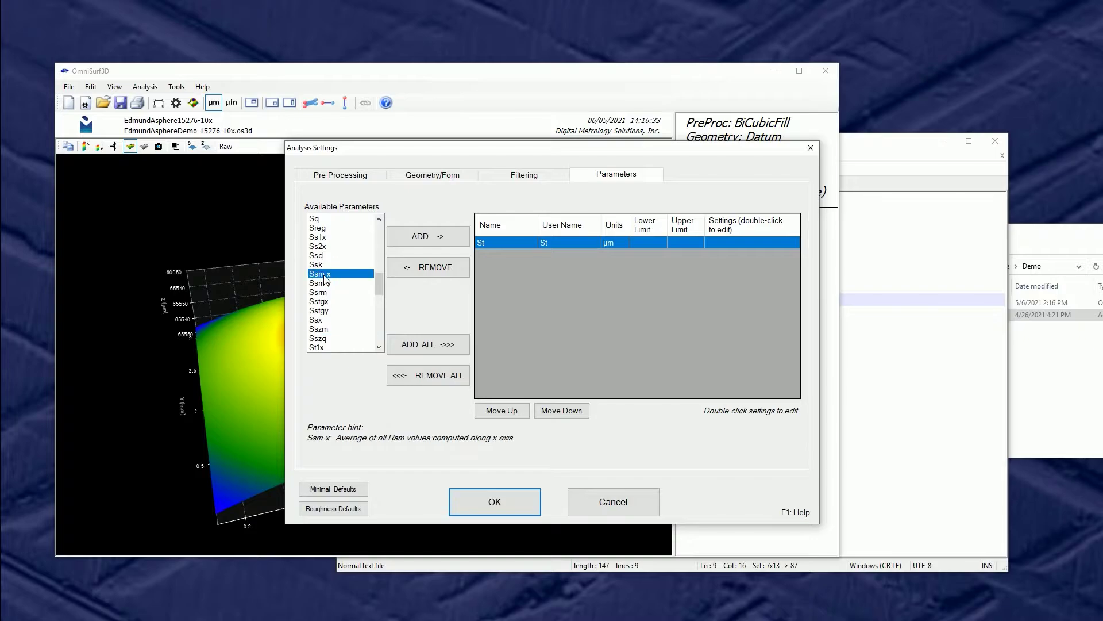
pyautogui.write('sz')
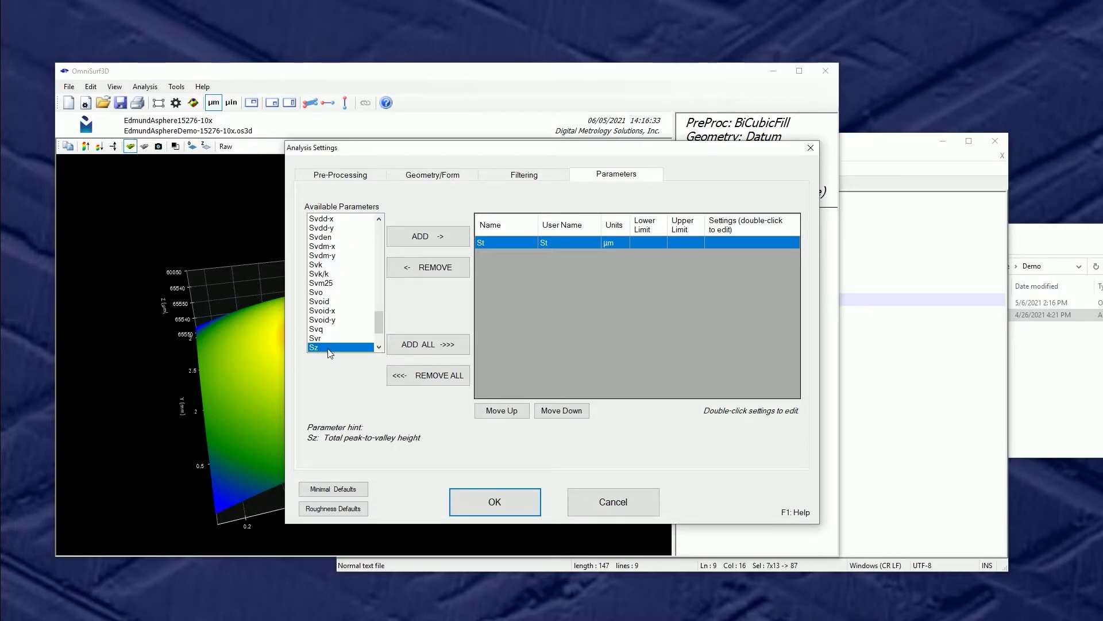
pyautogui.doubleClick(331, 347)
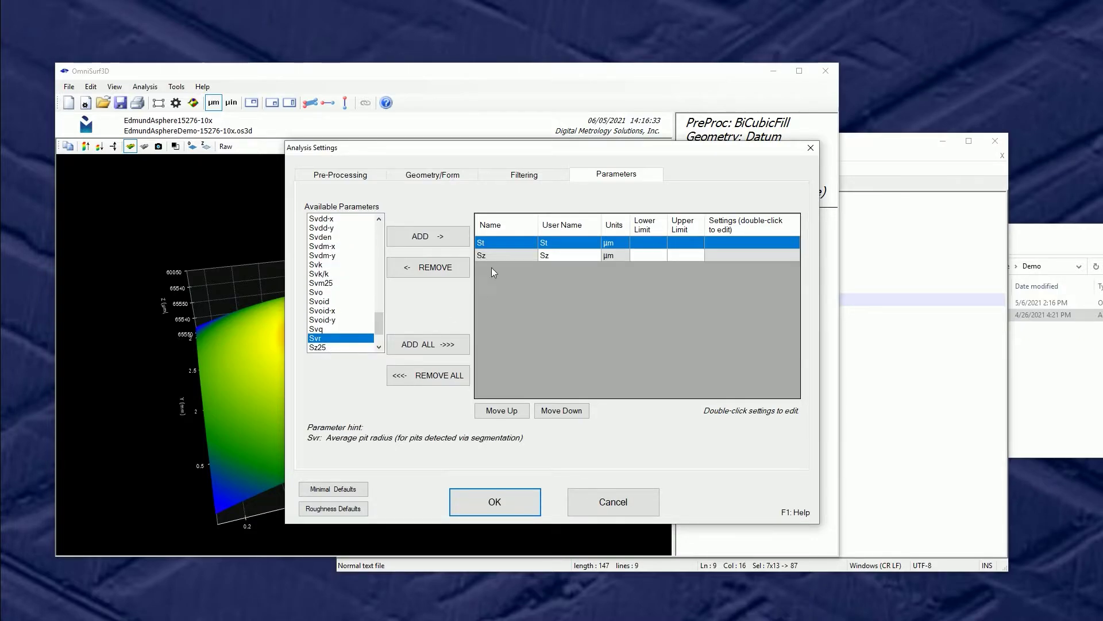
pyautogui.click(506, 257)
pyautogui.click(510, 243)
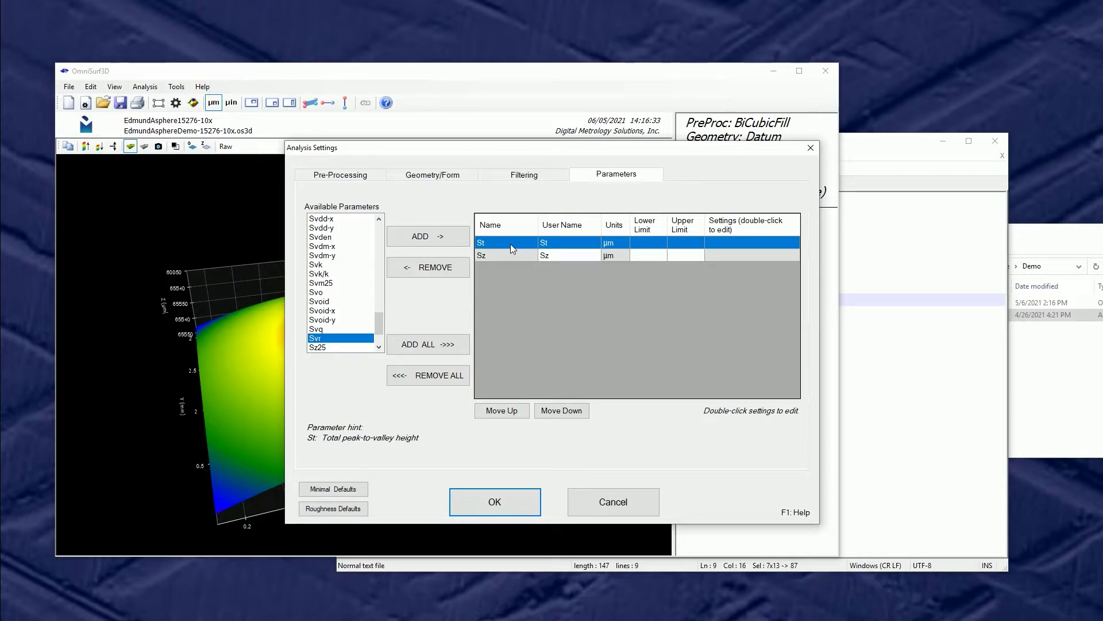
# Add the Sq parameter to the selected parameters and apply the analysis settings
pyautogui.click(339, 273)
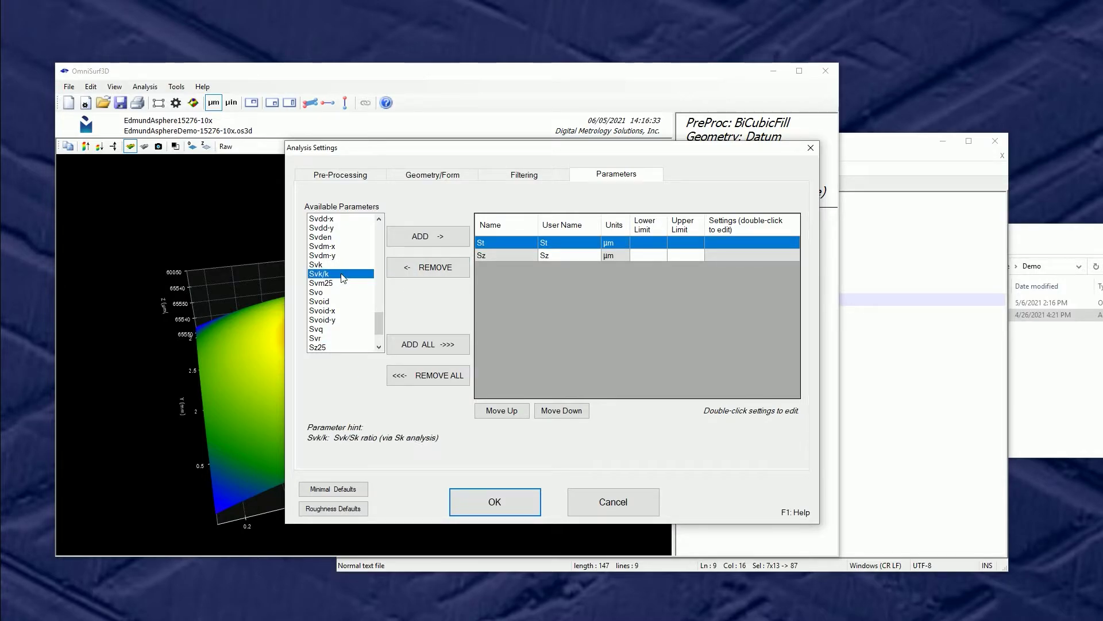
pyautogui.write('sq')
pyautogui.doubleClick(333, 348)
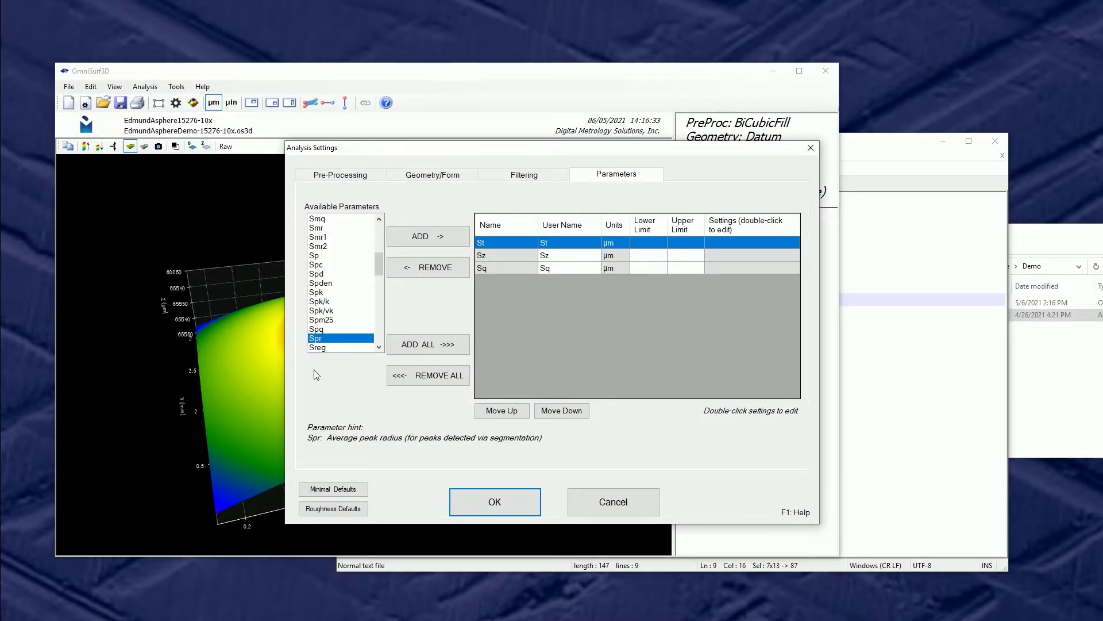
pyautogui.click(511, 508)
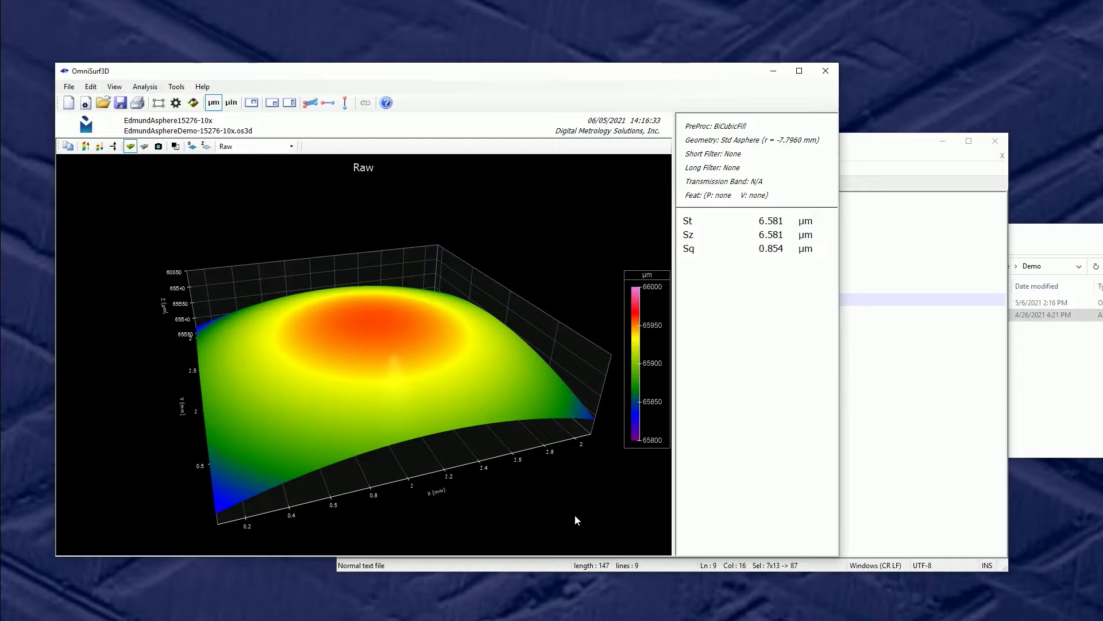
# Display the PreProcessed surface and the PreProcessed+Geometry overlay to compare the measured data with the asphere
pyautogui.click(292, 147)
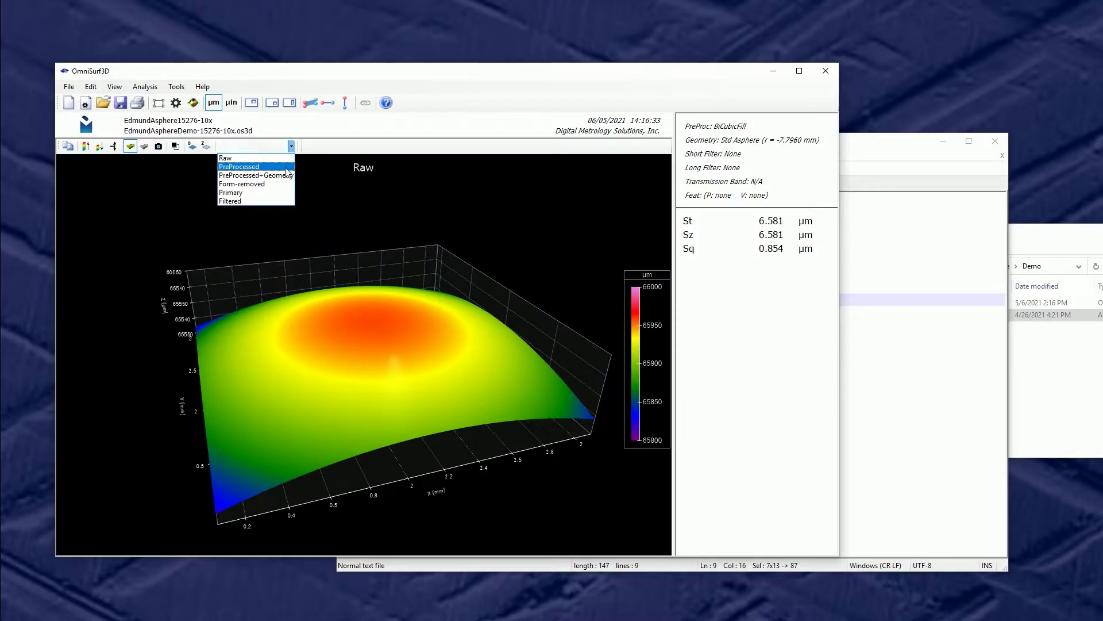
pyautogui.click(286, 167)
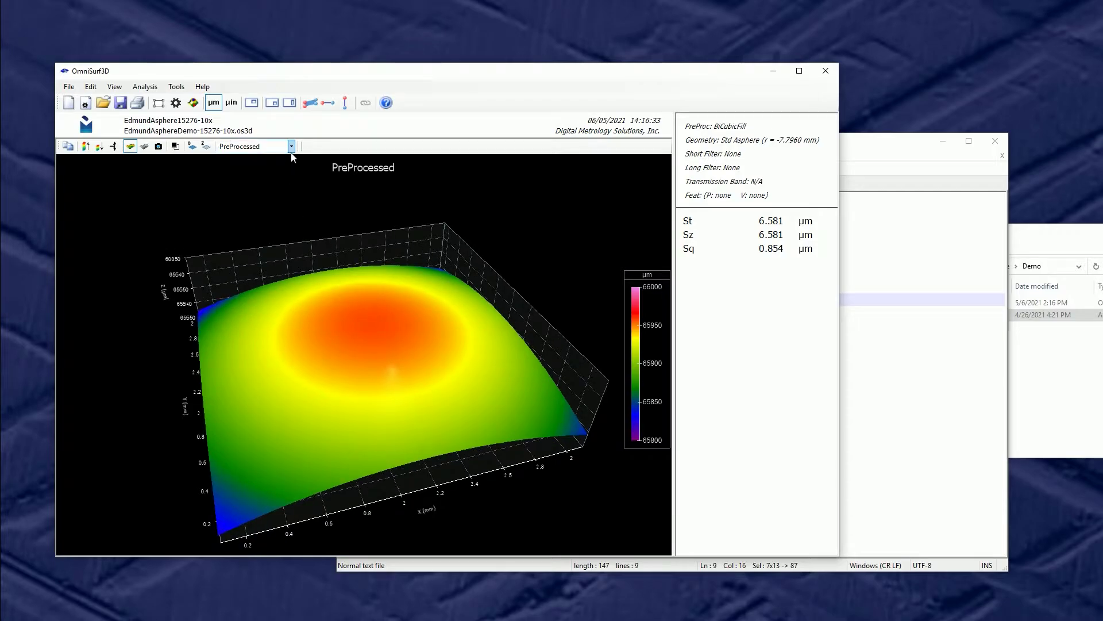
pyautogui.click(291, 146)
pyautogui.click(287, 178)
pyautogui.moveTo(394, 406); pyautogui.dragTo(284, 167)
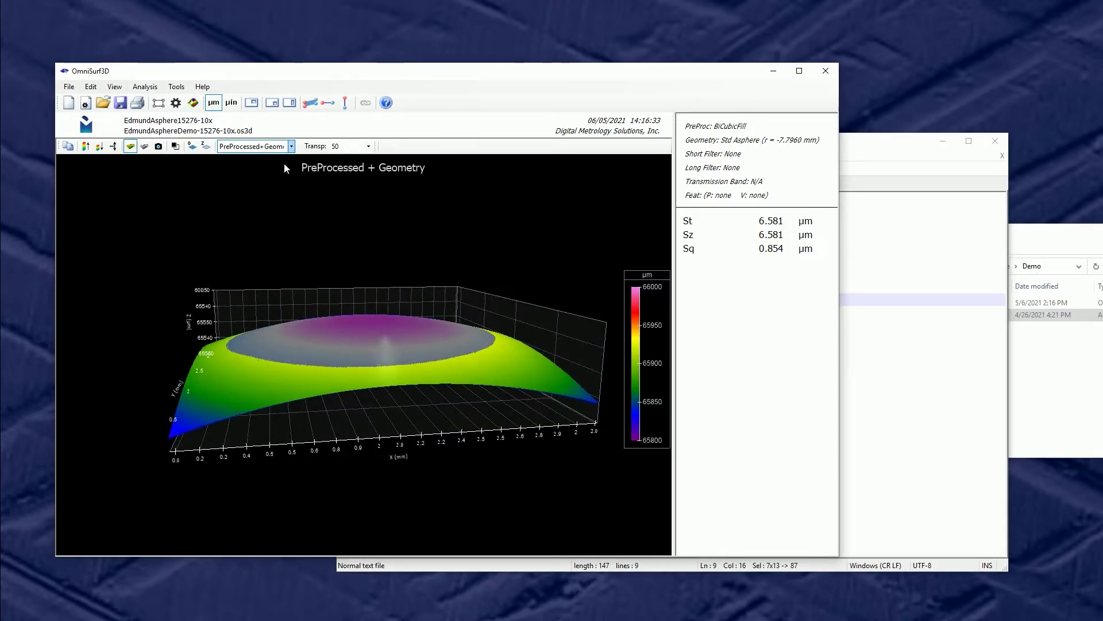
# Display the Form-removed surface and examine the residual shape from several angles
pyautogui.click(291, 146)
pyautogui.click(279, 178)
pyautogui.moveTo(326, 326); pyautogui.dragTo(258, 320)
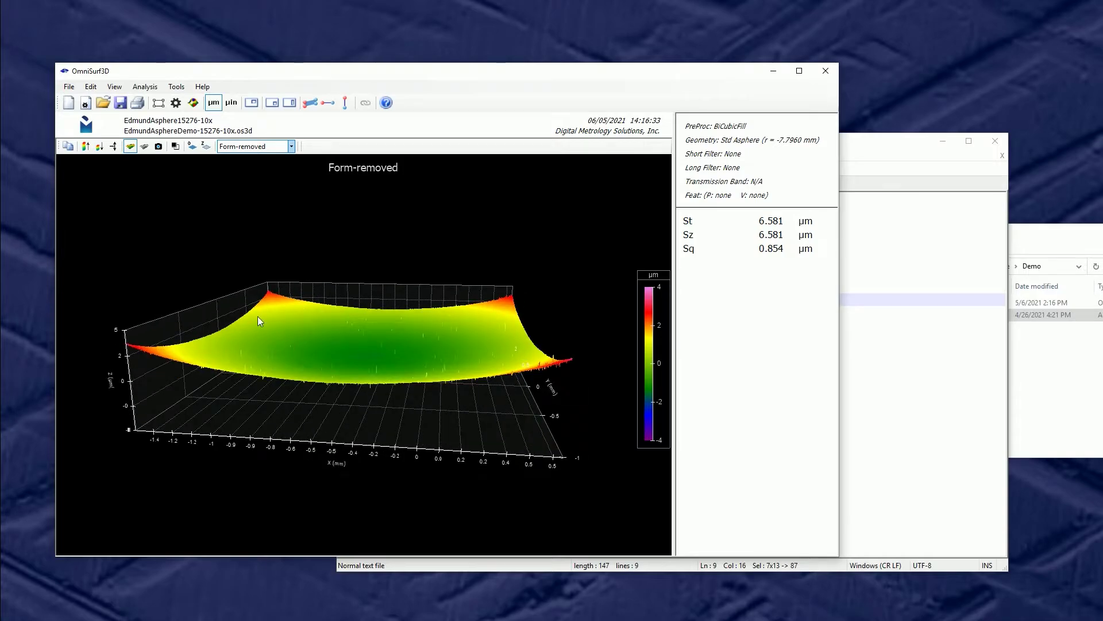
pyautogui.moveTo(336, 357); pyautogui.dragTo(401, 404)
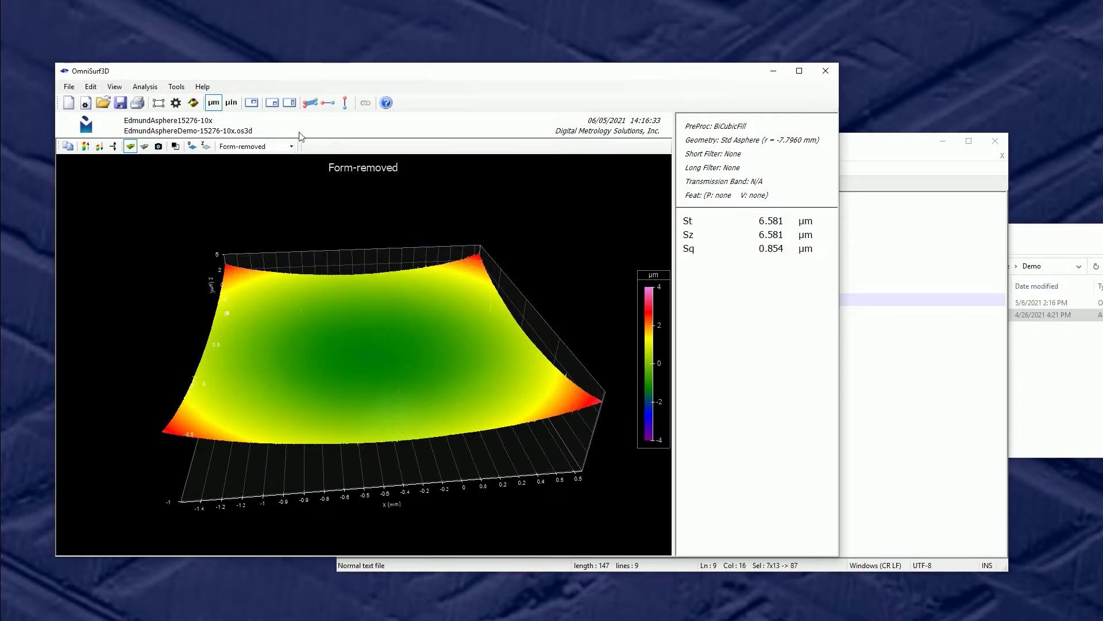
# Display the Primary surface followed by the Filtered surface and examine its residual curvature
pyautogui.click(291, 146)
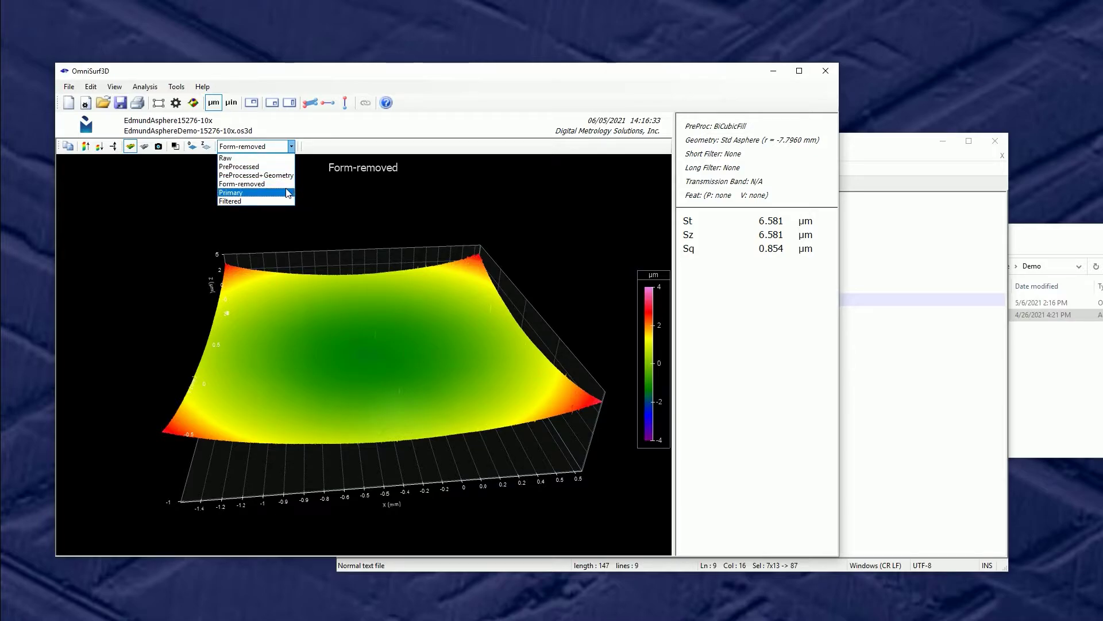
pyautogui.click(288, 193)
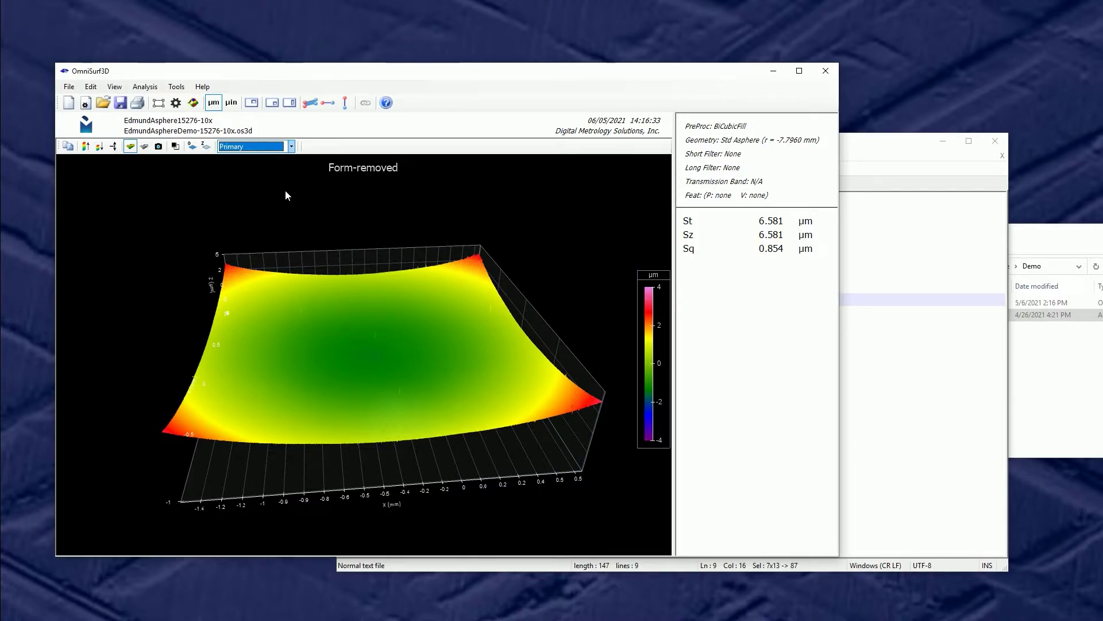
pyautogui.click(292, 145)
pyautogui.click(287, 198)
pyautogui.moveTo(345, 402); pyautogui.dragTo(396, 378)
pyautogui.moveTo(396, 321); pyautogui.dragTo(380, 352)
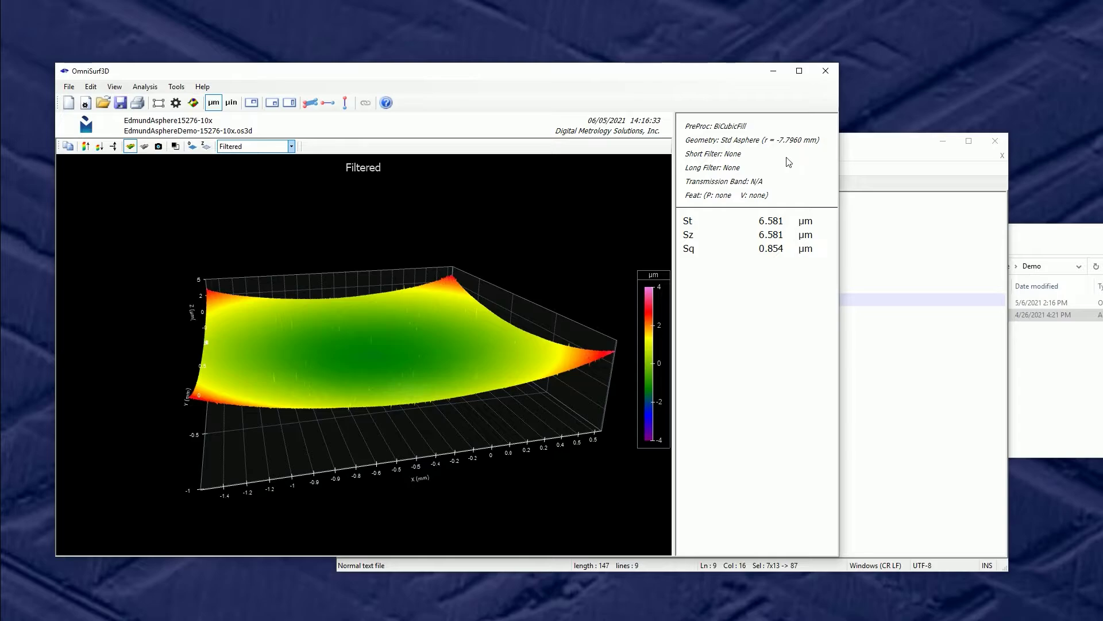
pyautogui.moveTo(404, 350); pyautogui.dragTo(429, 389)
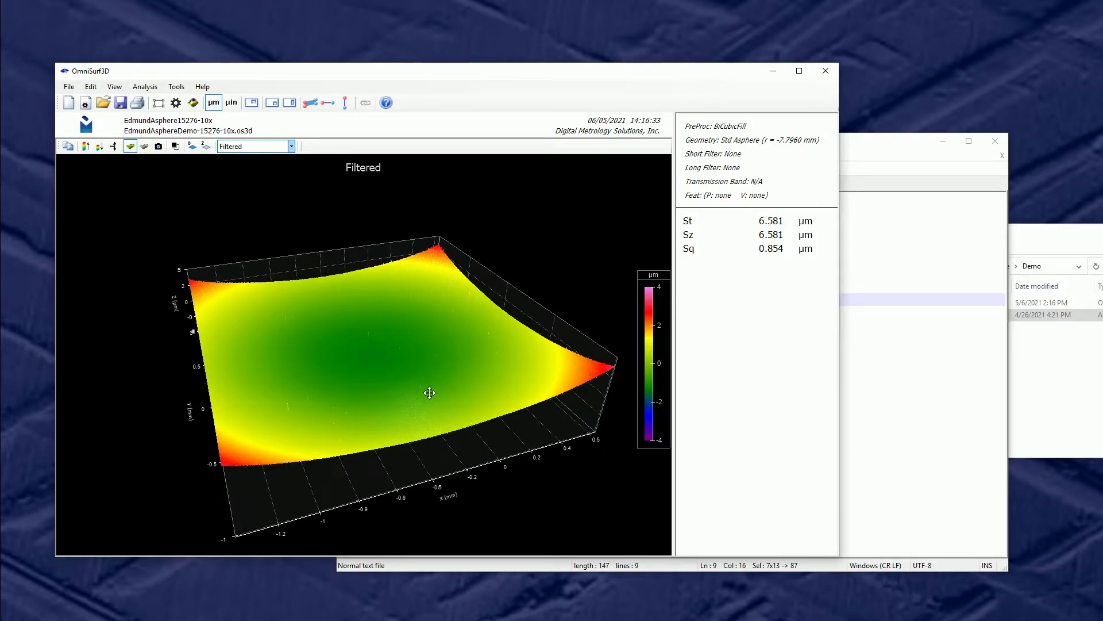
# Enable Optimize Radius for the standard asphere and reprocess the data with the updated analysis settings
pyautogui.click(181, 104)
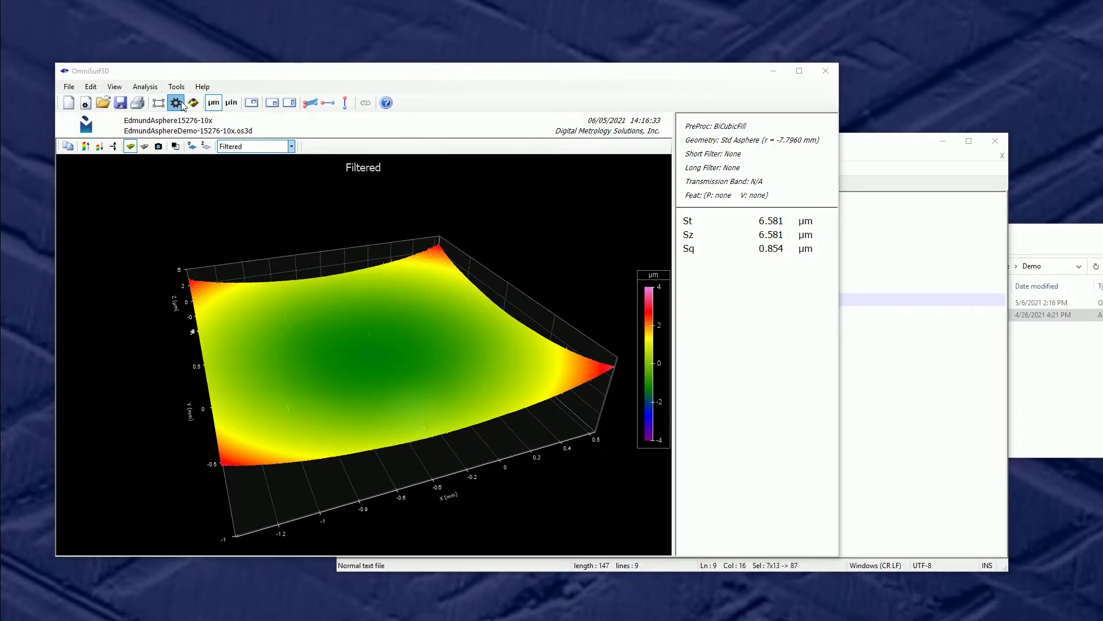
pyautogui.click(423, 180)
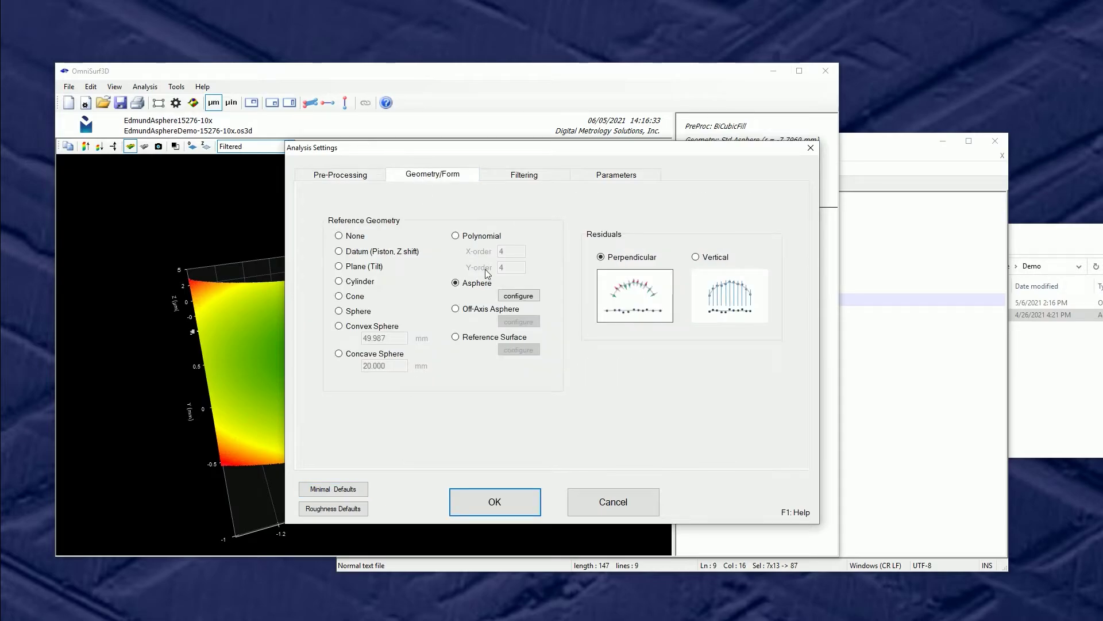
pyautogui.click(519, 297)
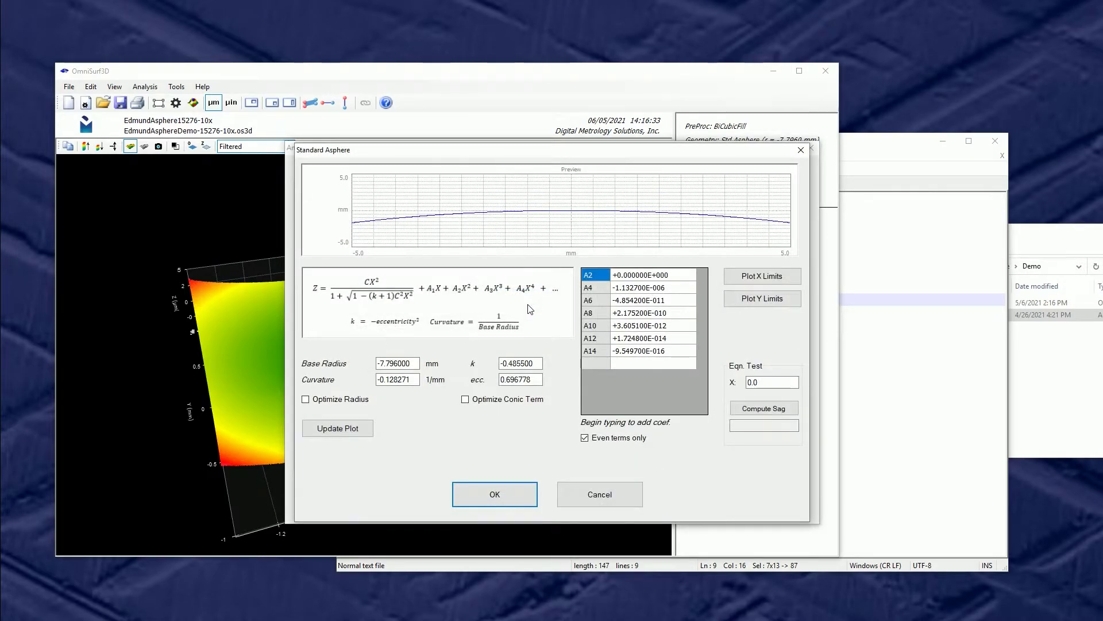
pyautogui.click(306, 400)
pyautogui.click(470, 492)
pyautogui.click(486, 500)
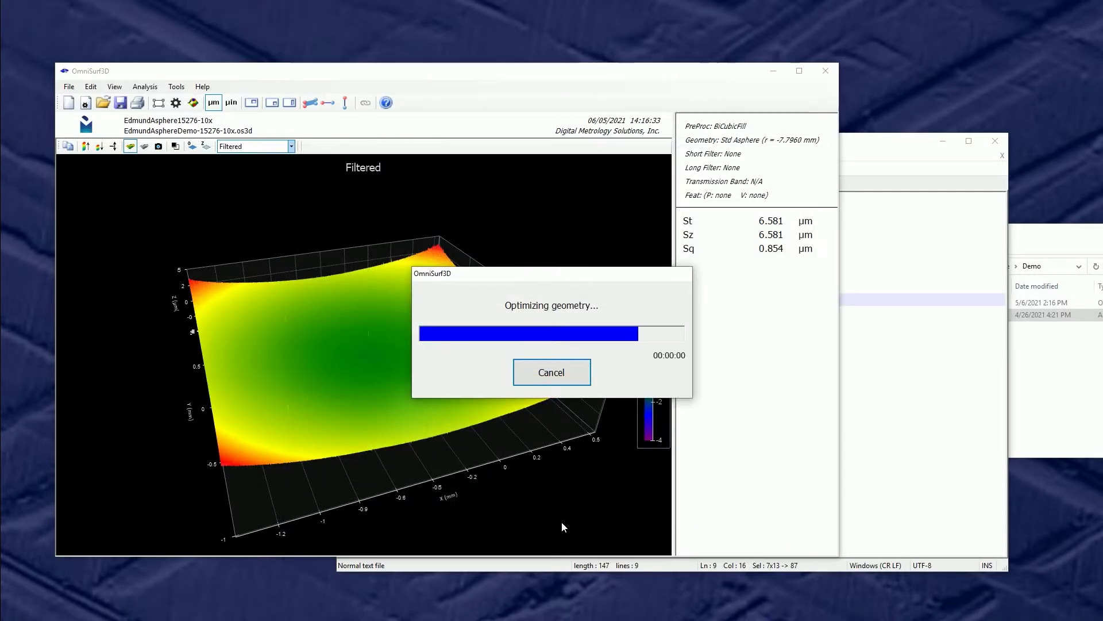
# Examine the radius-optimized Filtered surface up close for remaining form and spikes
pyautogui.moveTo(406, 396); pyautogui.dragTo(387, 423)
pyautogui.scroll(5, 392, 361)
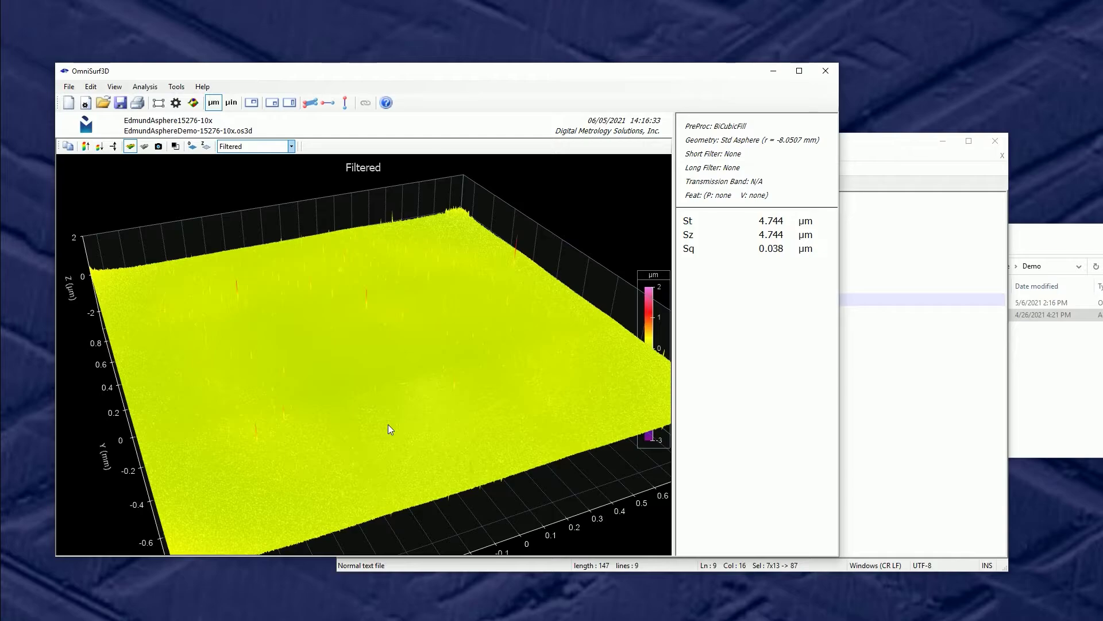
pyautogui.moveTo(393, 401); pyautogui.dragTo(365, 436)
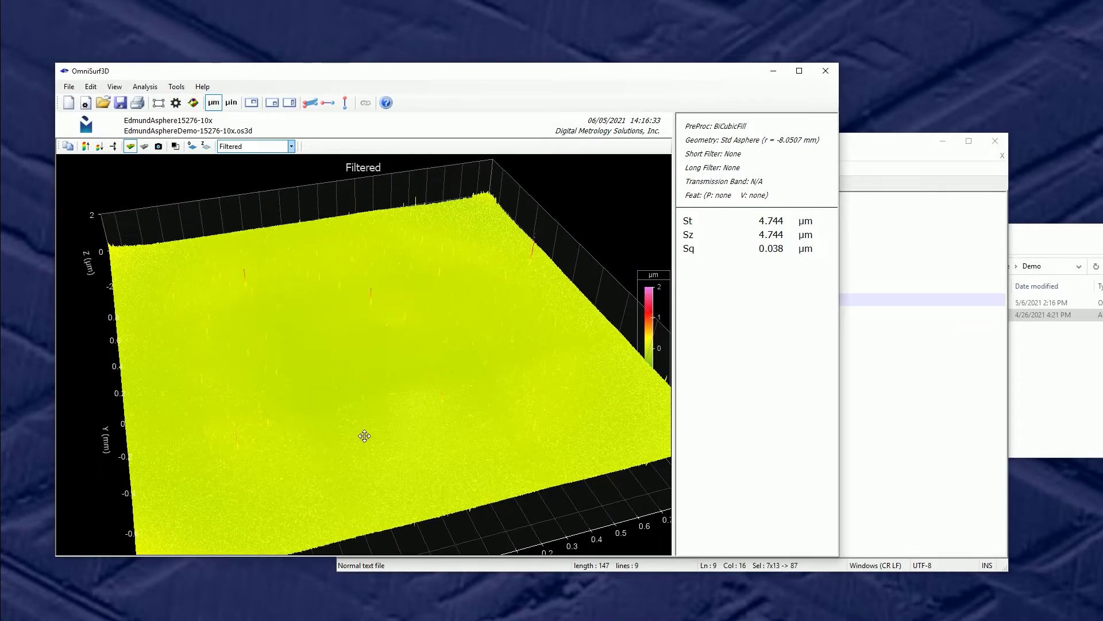
# Apply a Robust short wavelength filter with a 0.00800 mm cutoff and reprocess the surface
pyautogui.click(176, 103)
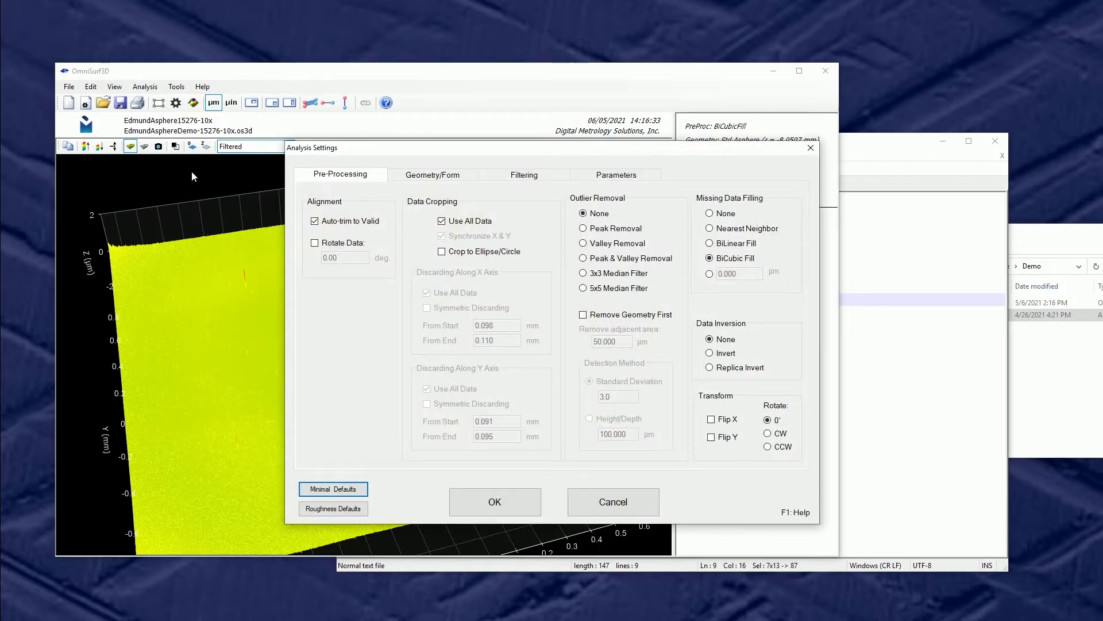
pyautogui.click(509, 182)
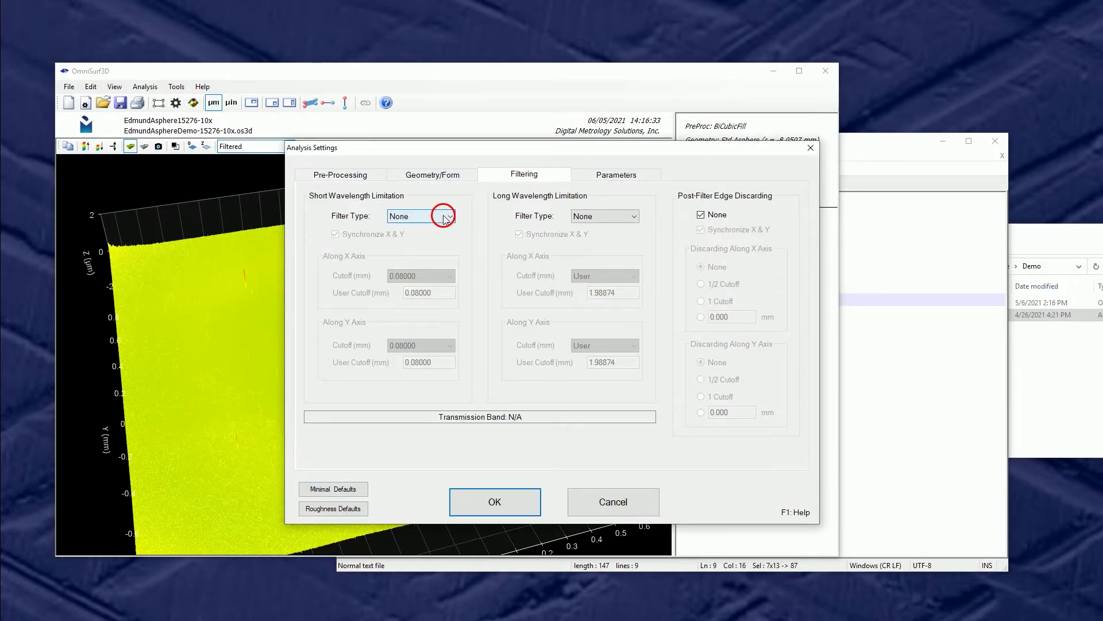
pyautogui.click(449, 216)
pyautogui.click(438, 247)
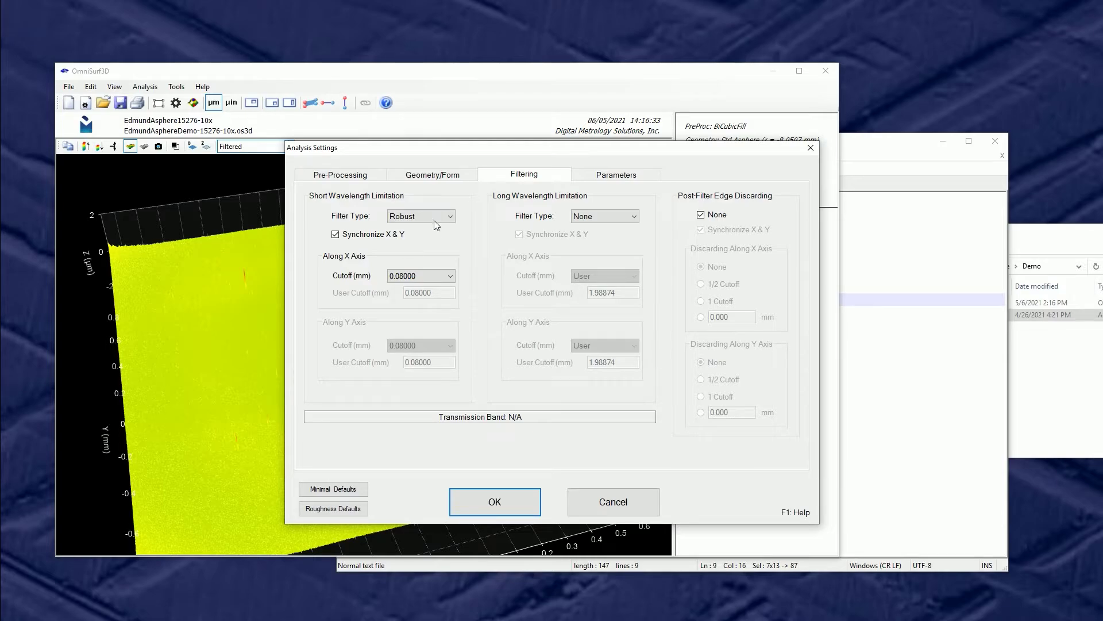
pyautogui.click(446, 276)
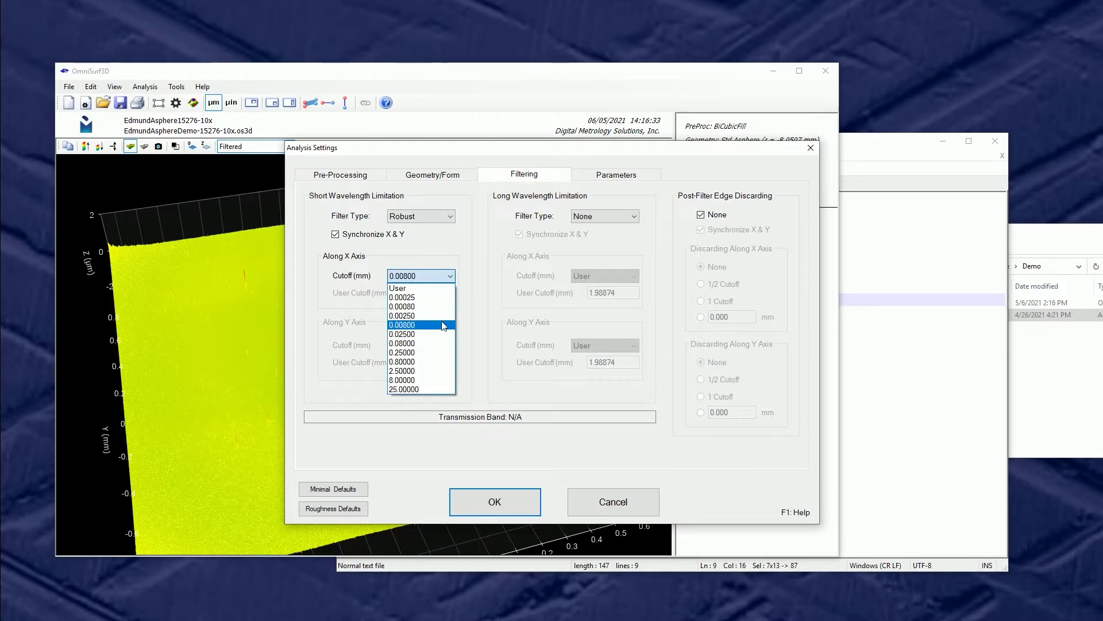
pyautogui.click(444, 323)
pyautogui.click(485, 503)
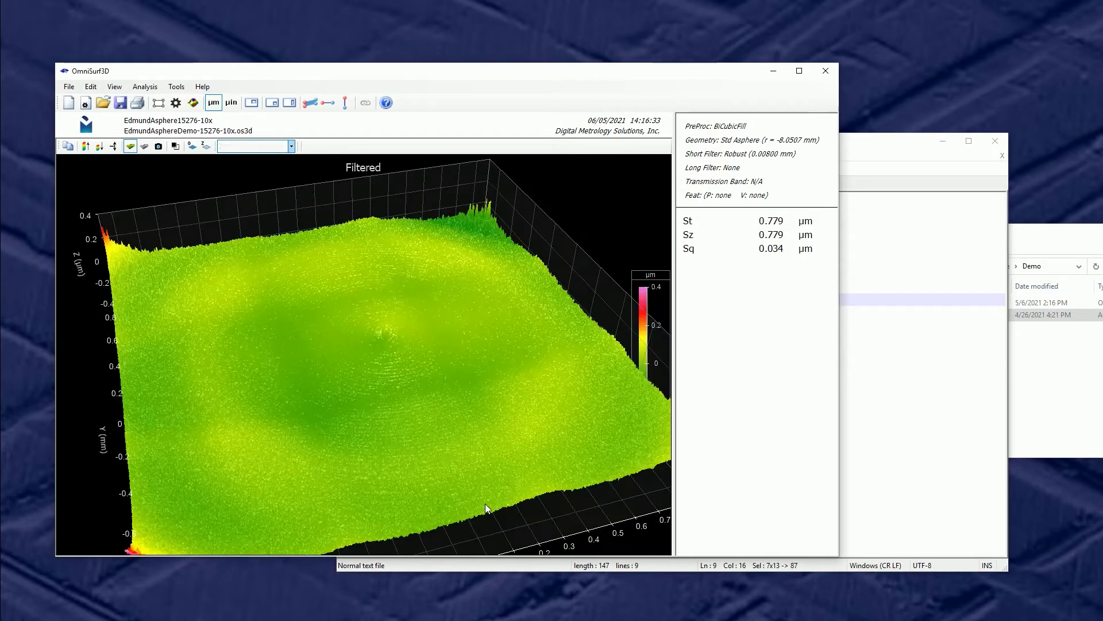
# Inspect the robust-filtered surface from steep and shallow angles, checking its ring pattern, corners and roughness values
pyautogui.moveTo(424, 466); pyautogui.dragTo(414, 439)
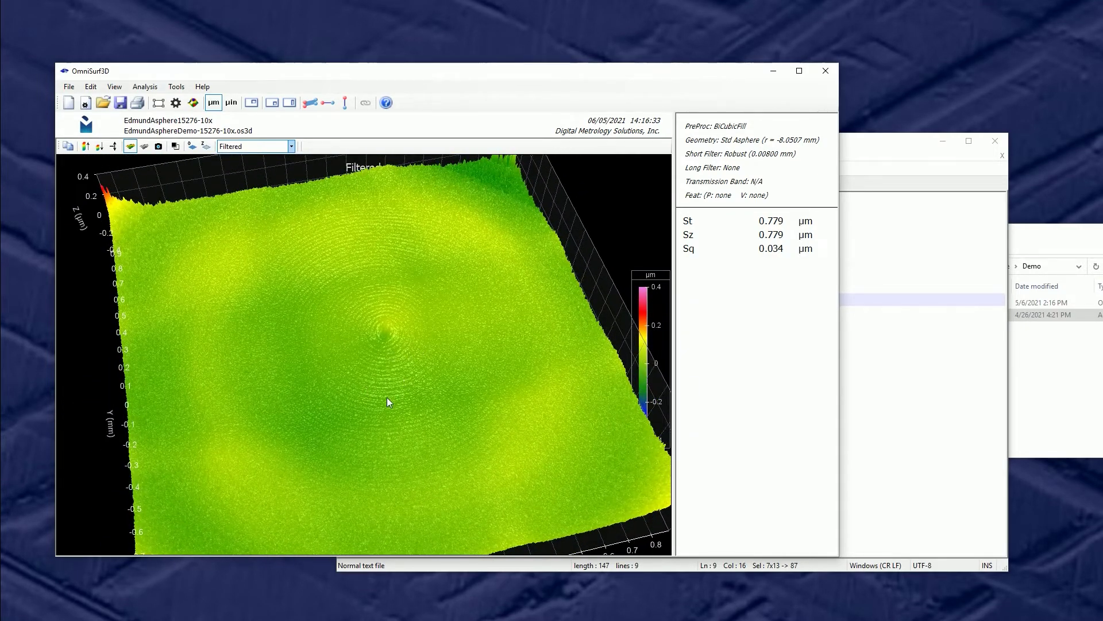
pyautogui.scroll(5, 387, 402)
pyautogui.moveTo(388, 422); pyautogui.dragTo(388, 367)
pyautogui.scroll(-2, 408, 412)
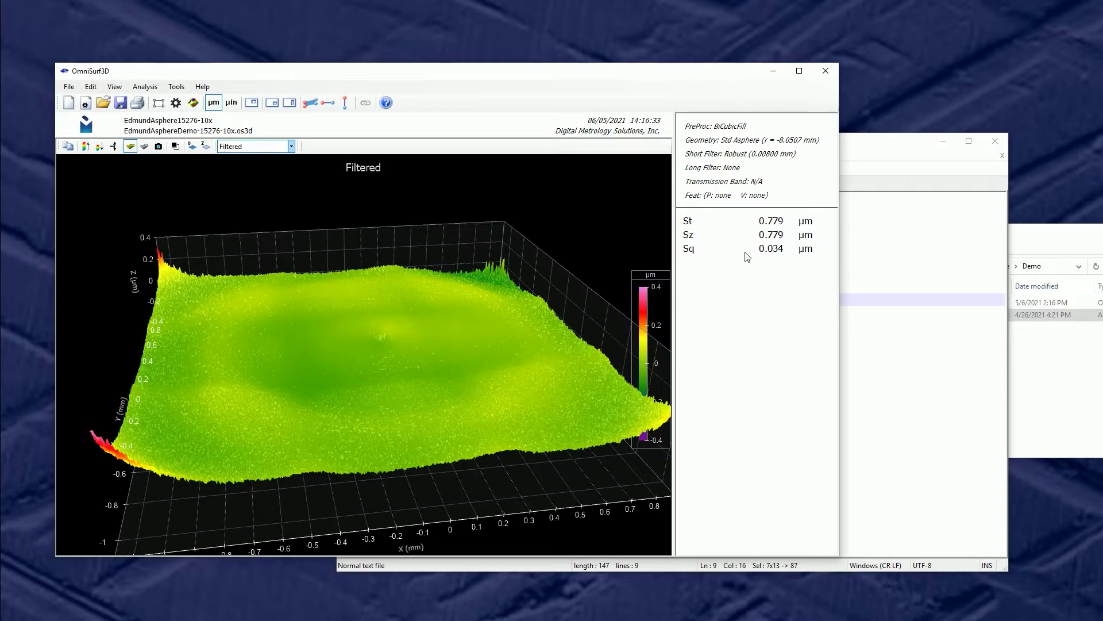
pyautogui.moveTo(436, 387); pyautogui.dragTo(426, 439)
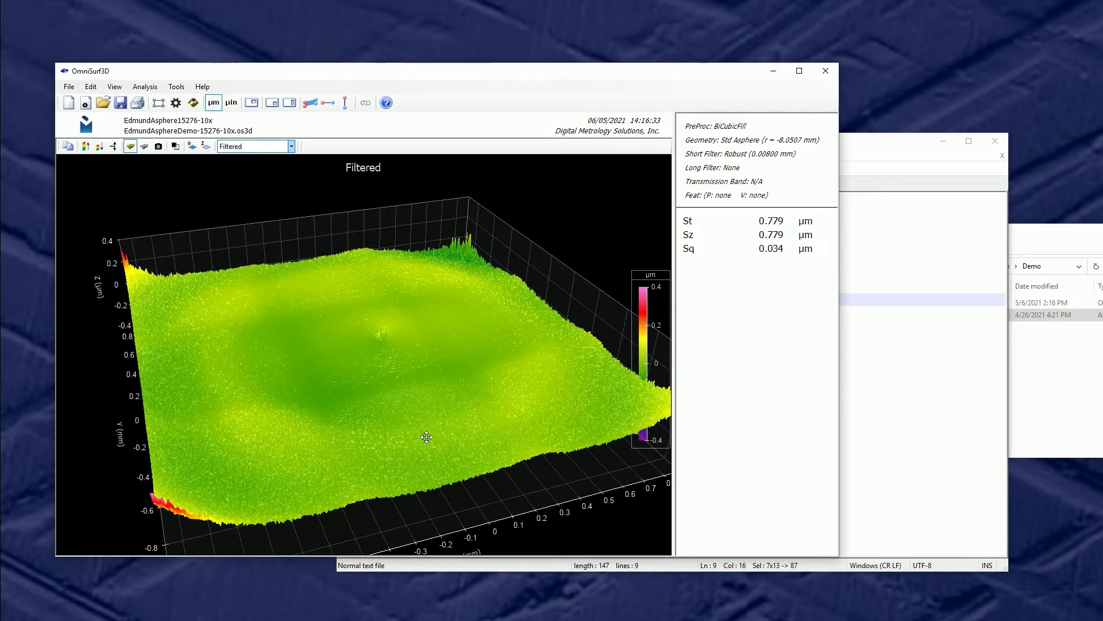
pyautogui.moveTo(373, 410); pyautogui.dragTo(315, 454)
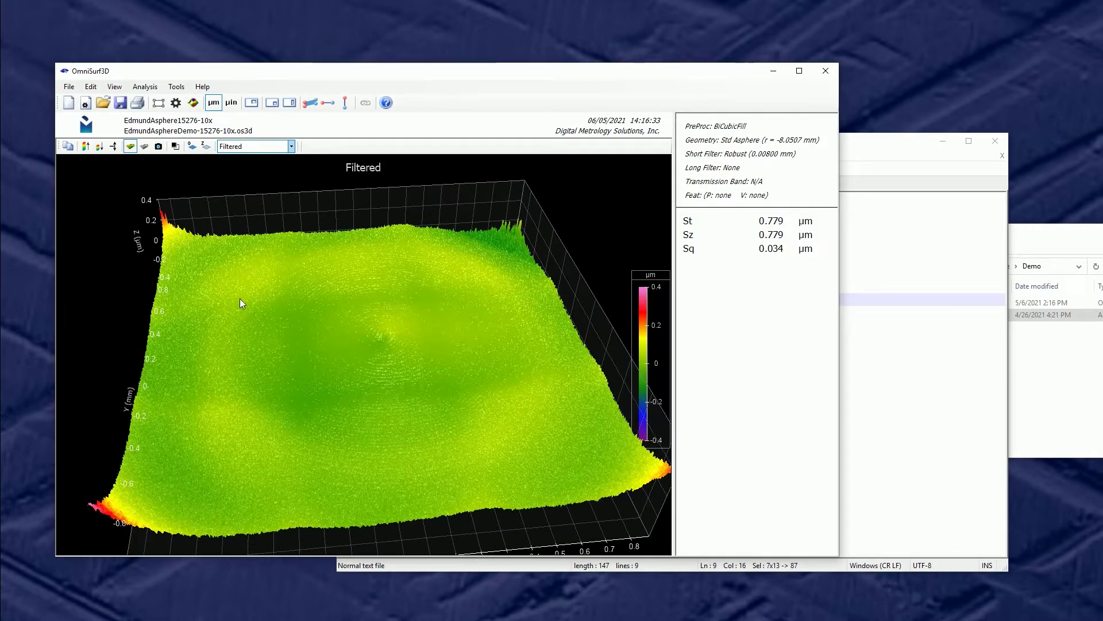
# Crop the dataset to a circle about 1.65 mm in diameter, centred on the asphere's peak, and reanalyze it
pyautogui.click(158, 104)
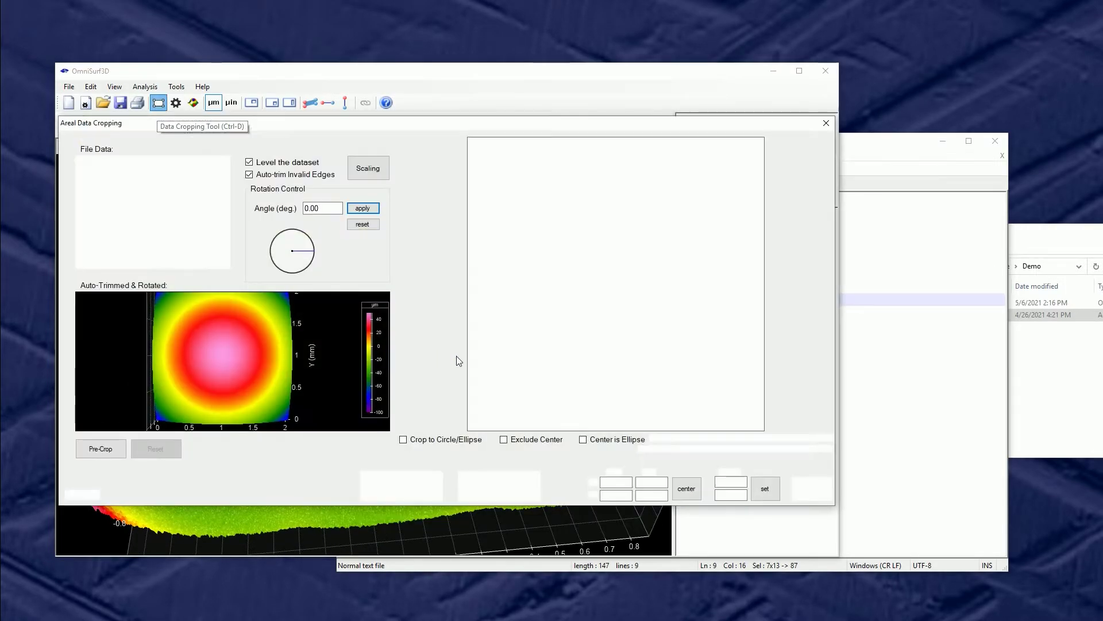
pyautogui.moveTo(630, 353); pyautogui.dragTo(615, 327)
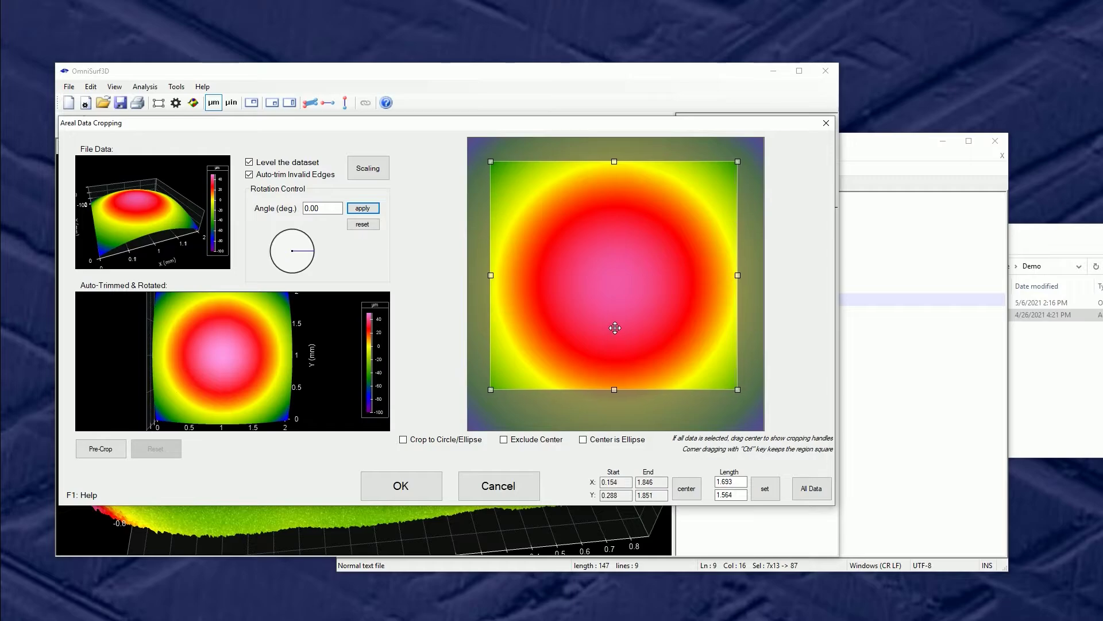
pyautogui.click(452, 439)
pyautogui.moveTo(741, 392); pyautogui.dragTo(753, 416)
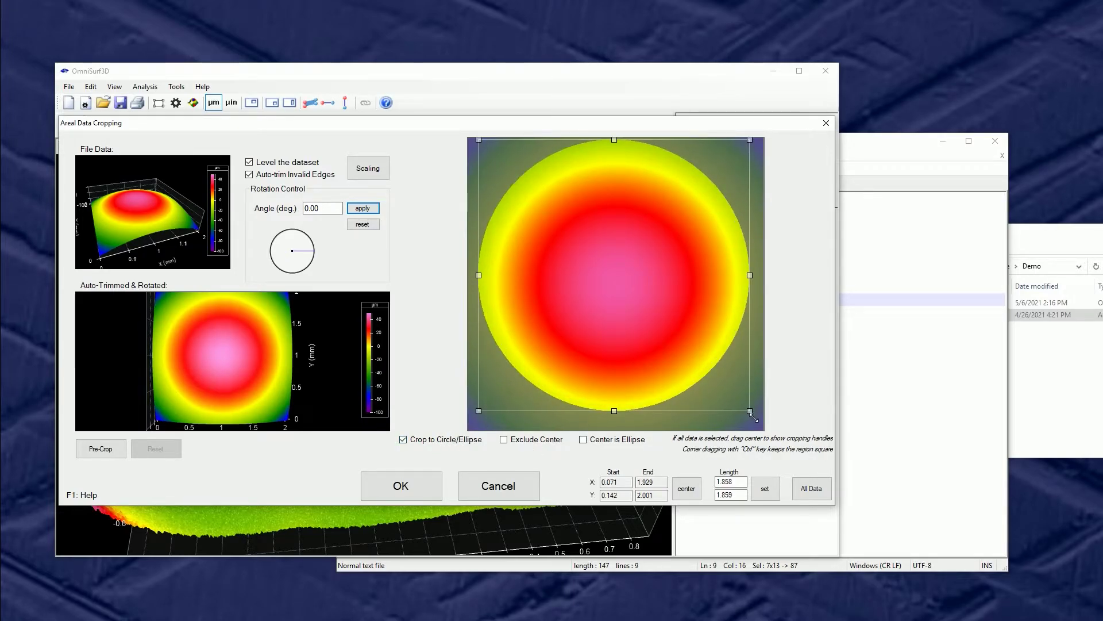
pyautogui.moveTo(598, 300); pyautogui.dragTo(611, 315)
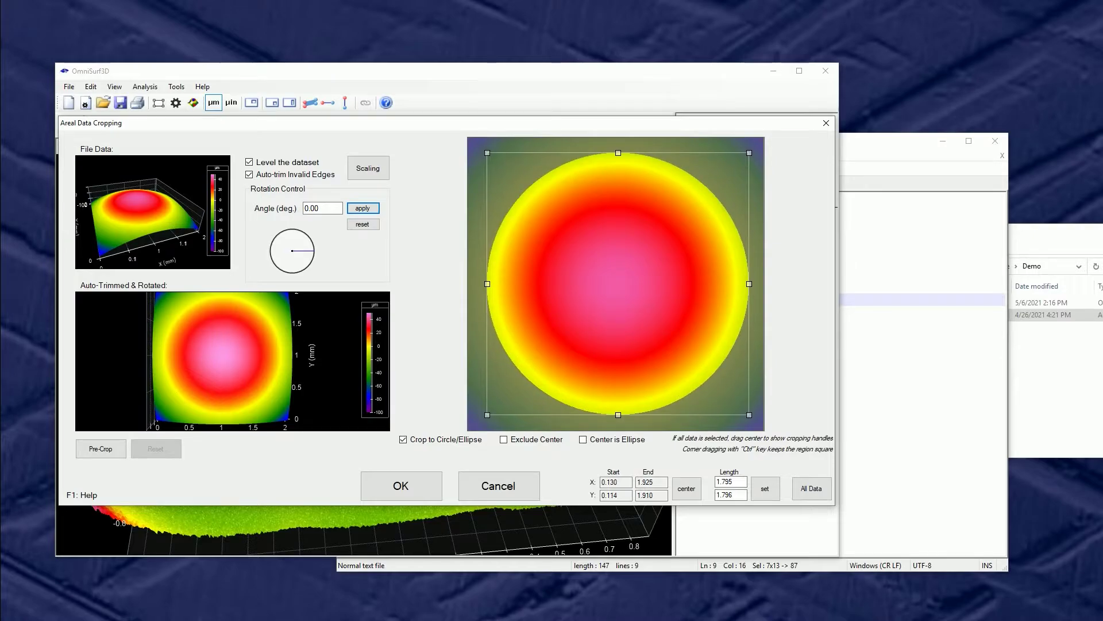
pyautogui.moveTo(753, 419); pyautogui.dragTo(726, 414)
pyautogui.moveTo(596, 306); pyautogui.dragTo(624, 314)
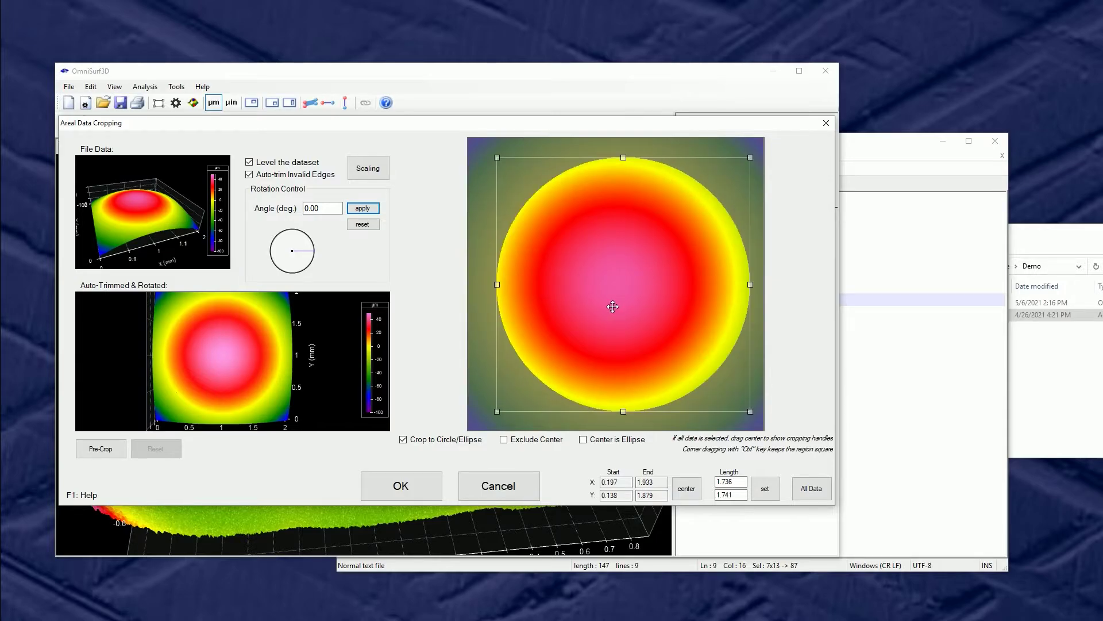
pyautogui.keyDown('ctrl'); pyautogui.moveTo(756, 417); pyautogui.dragTo(749, 410); pyautogui.keyUp('ctrl')
pyautogui.moveTo(678, 347); pyautogui.dragTo(670, 352)
pyautogui.click(402, 484)
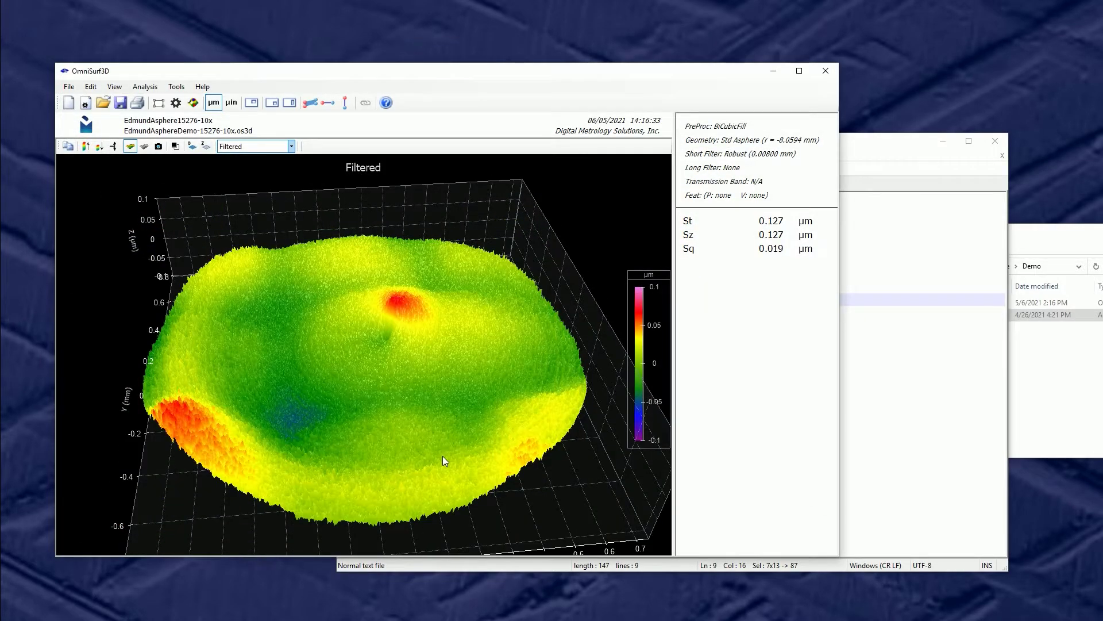
# Examine the circularly cropped residual surface, looking closely at the central bump and the concentric rings
pyautogui.moveTo(384, 436); pyautogui.dragTo(379, 441)
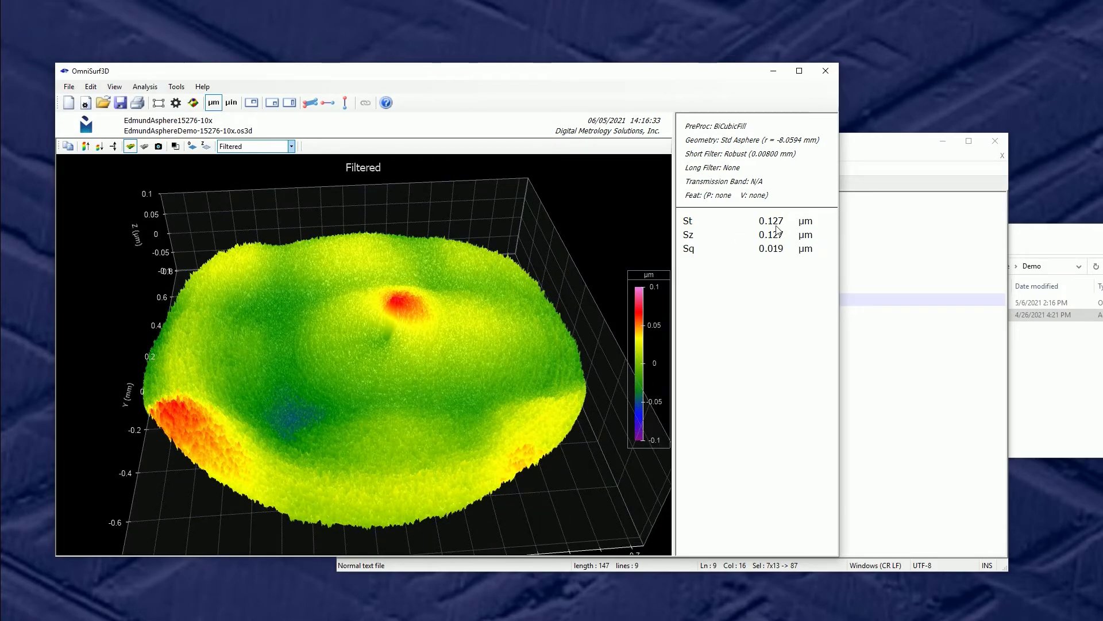
pyautogui.moveTo(417, 412); pyautogui.dragTo(423, 457)
pyautogui.scroll(2, 425, 457)
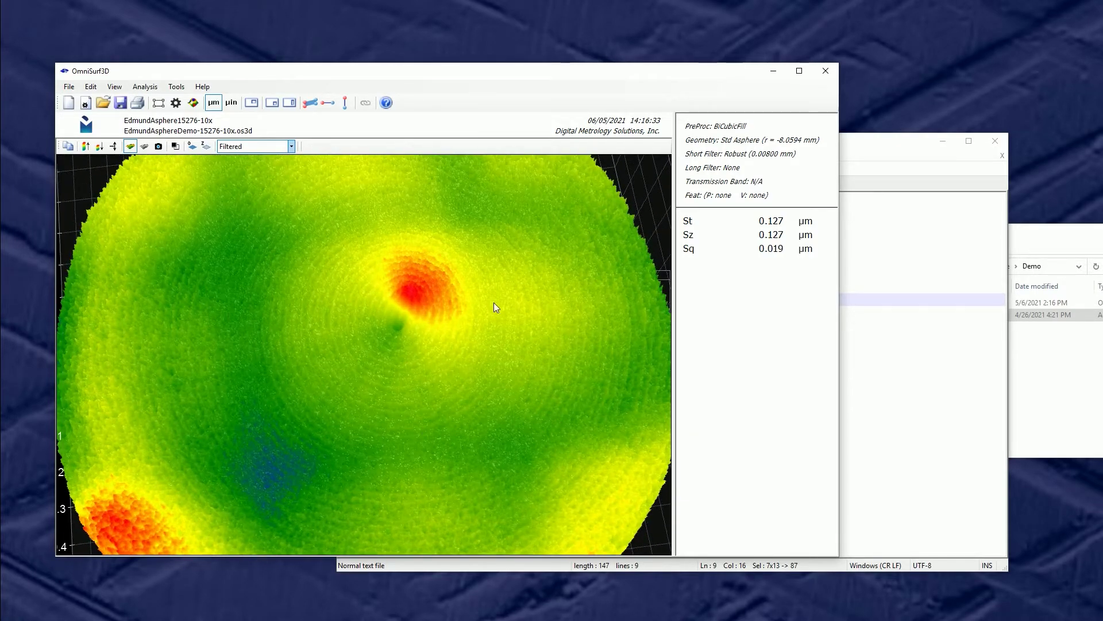
pyautogui.moveTo(382, 370); pyautogui.dragTo(409, 422)
pyautogui.scroll(-2, 409, 422)
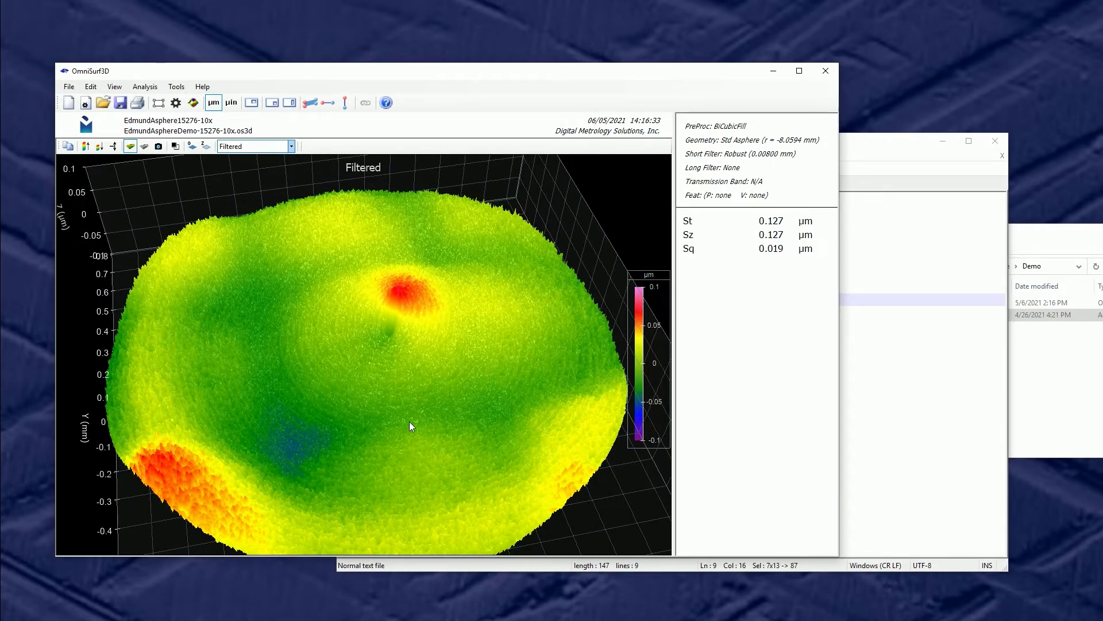
# Set the short wavelength Robust filter cutoff to 0.08000 mm, reprocess the data and view the smoothed surface
pyautogui.press('F4')
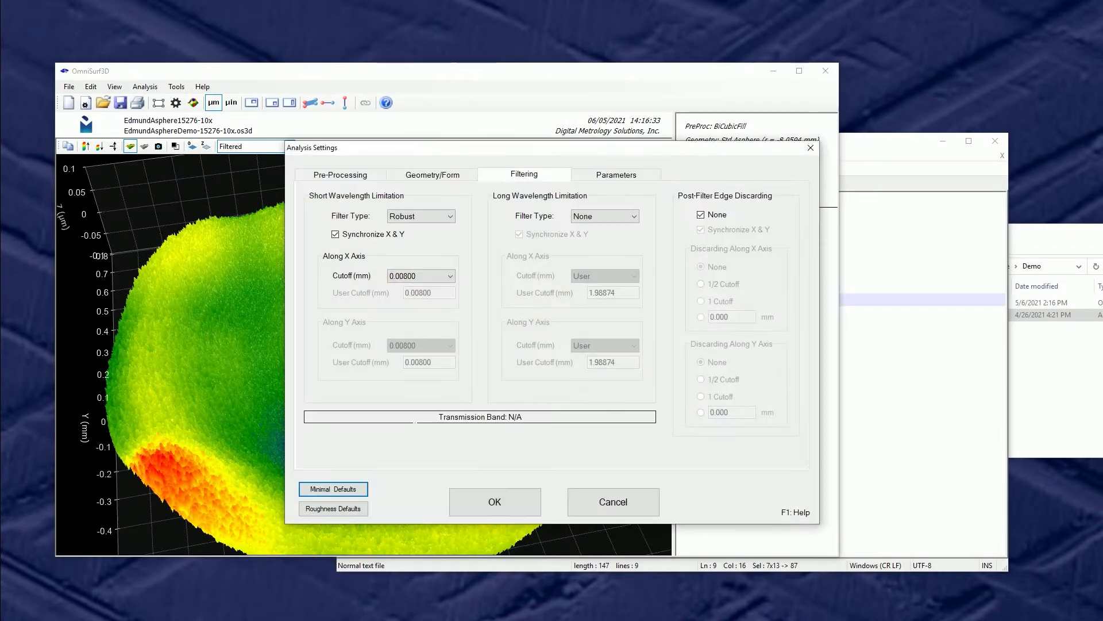
pyautogui.click(431, 276)
pyautogui.click(418, 342)
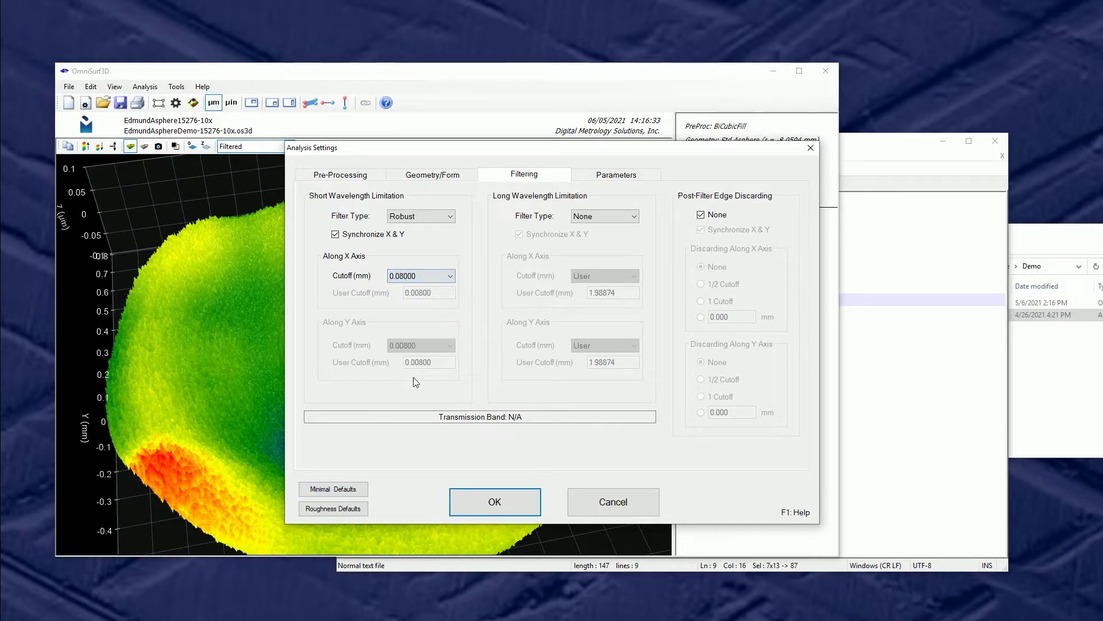
pyautogui.click(496, 506)
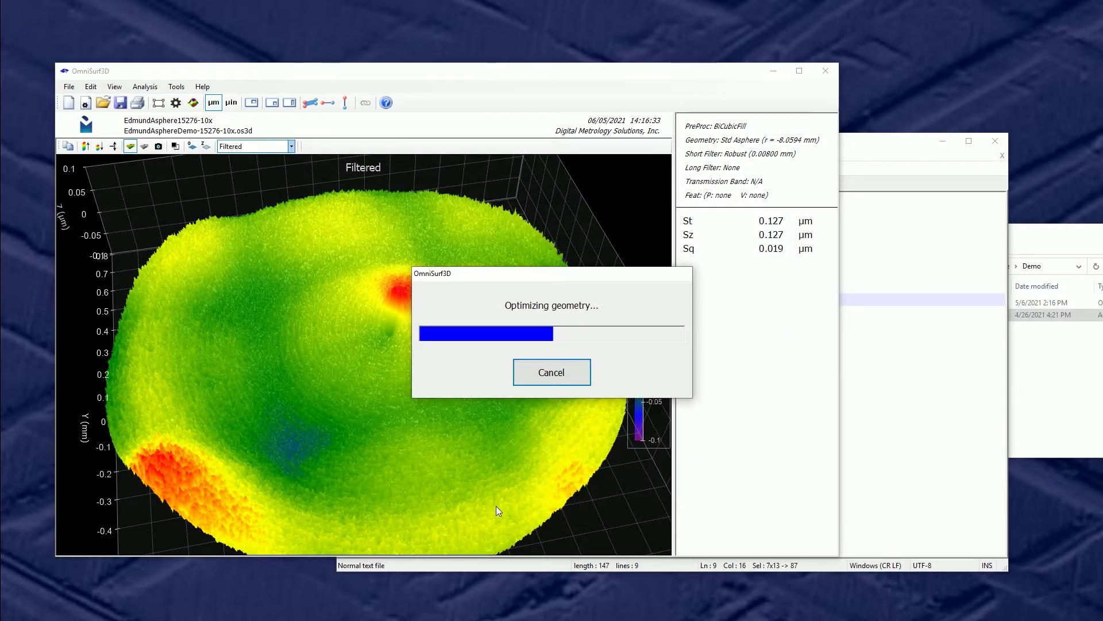
pyautogui.moveTo(465, 437); pyautogui.dragTo(409, 438)
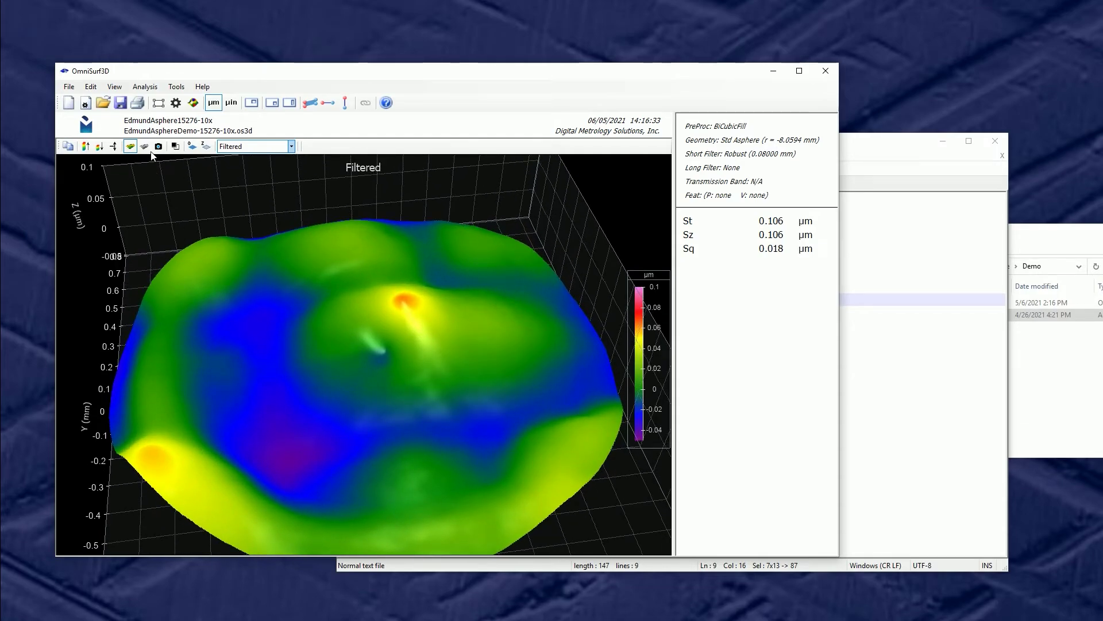
# Exclude a small circular area at the centre of the cropped region and reanalyze the remaining ring
pyautogui.click(158, 103)
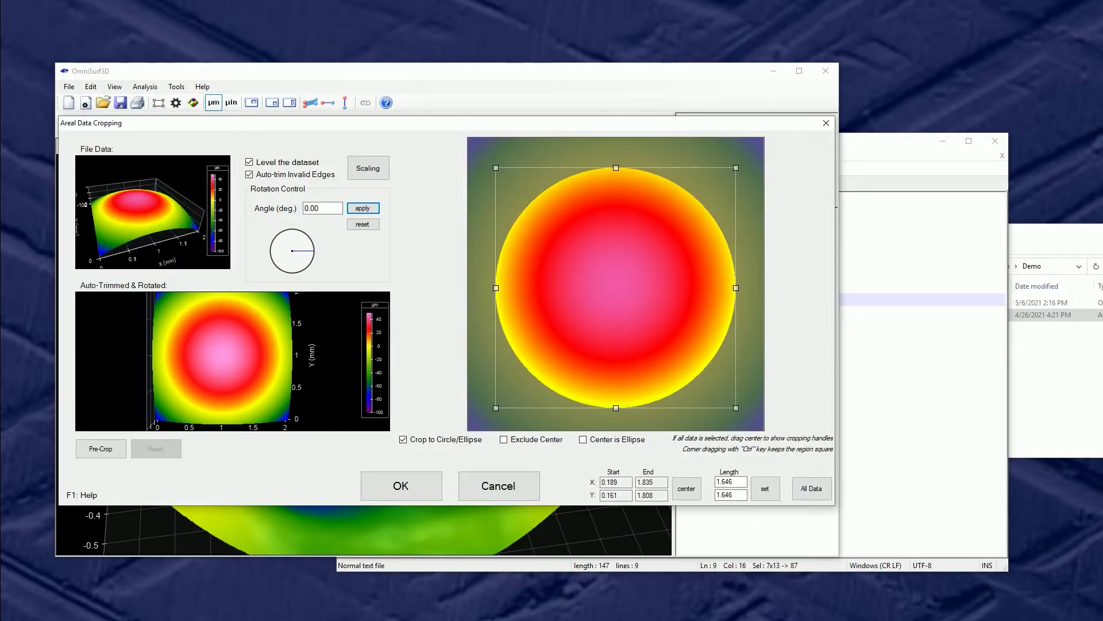
pyautogui.click(537, 440)
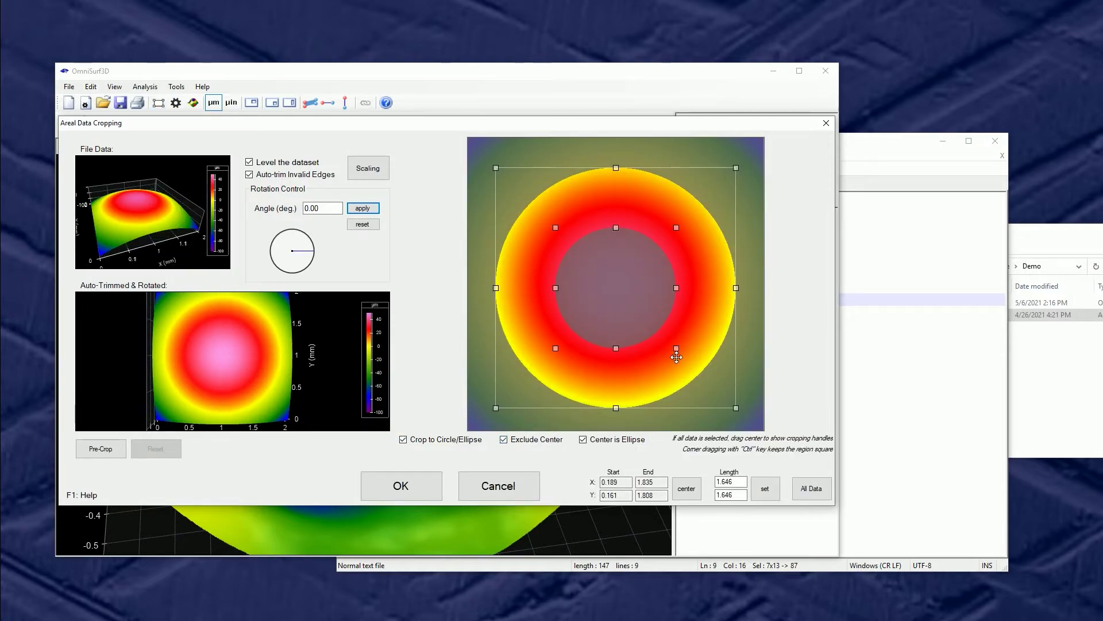
pyautogui.moveTo(677, 350); pyautogui.dragTo(651, 322)
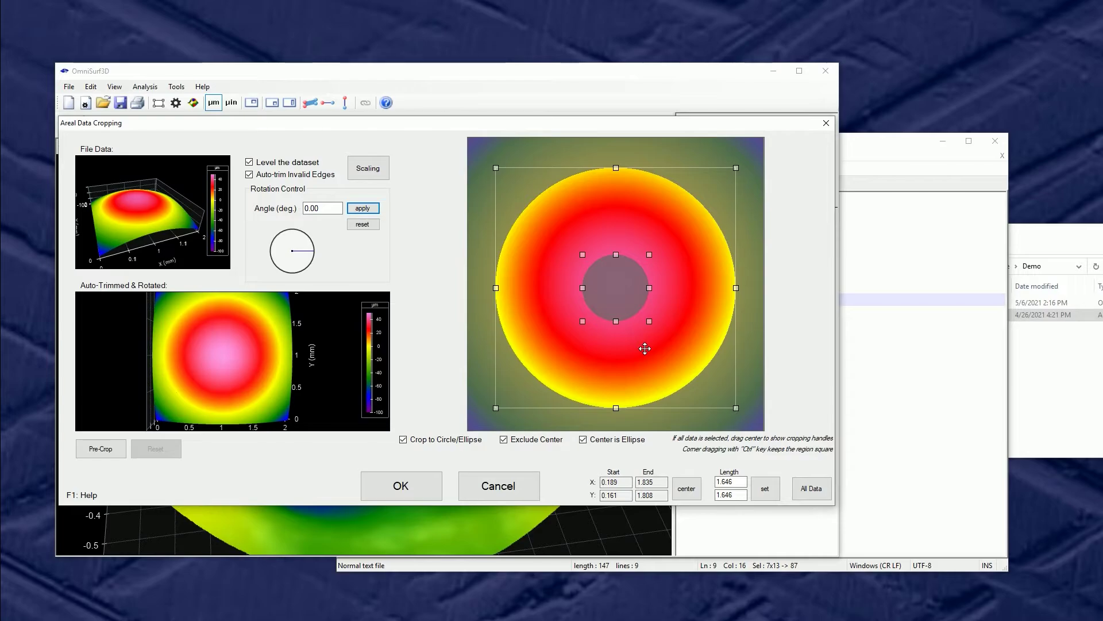
pyautogui.click(419, 484)
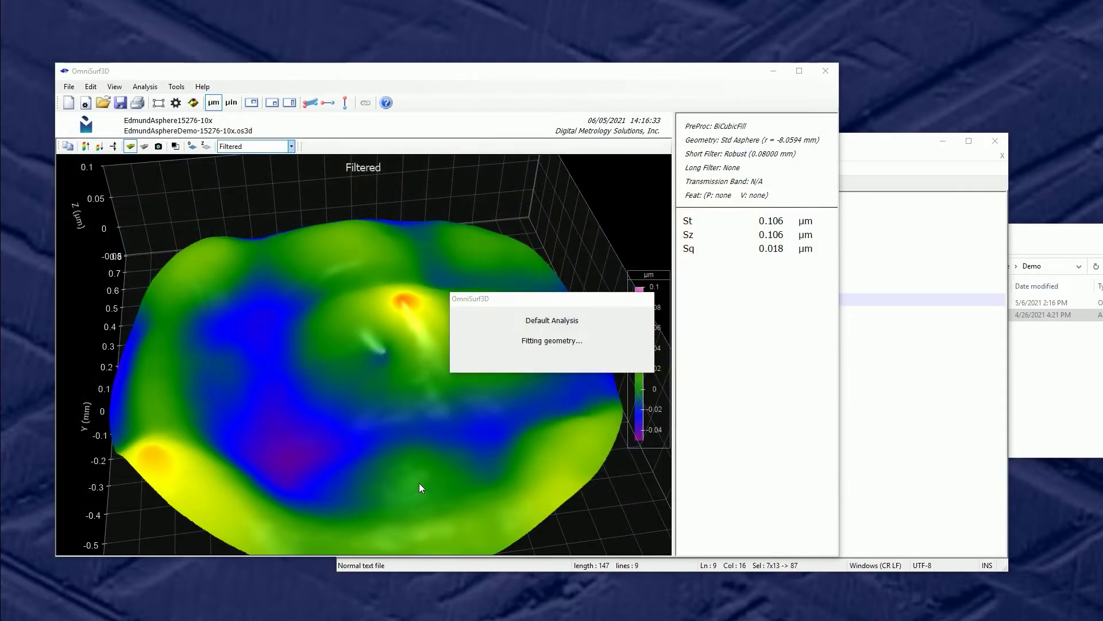
# Examine the ring-shaped residual surface around the excluded centre from above and from a low angle
pyautogui.moveTo(385, 453); pyautogui.dragTo(416, 485)
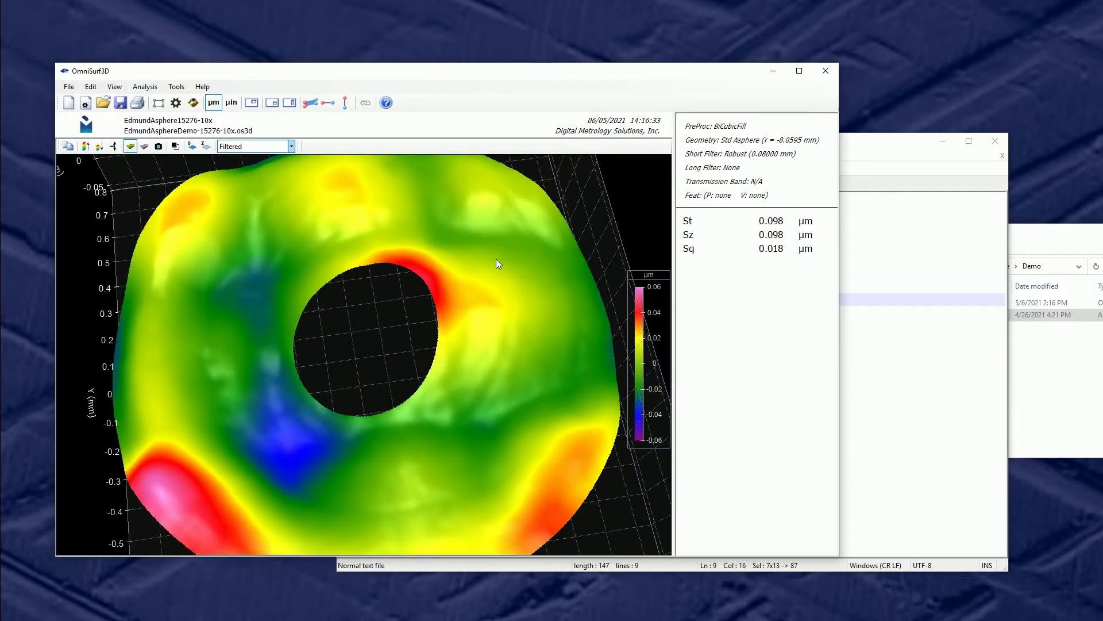
pyautogui.moveTo(347, 456); pyautogui.dragTo(349, 386)
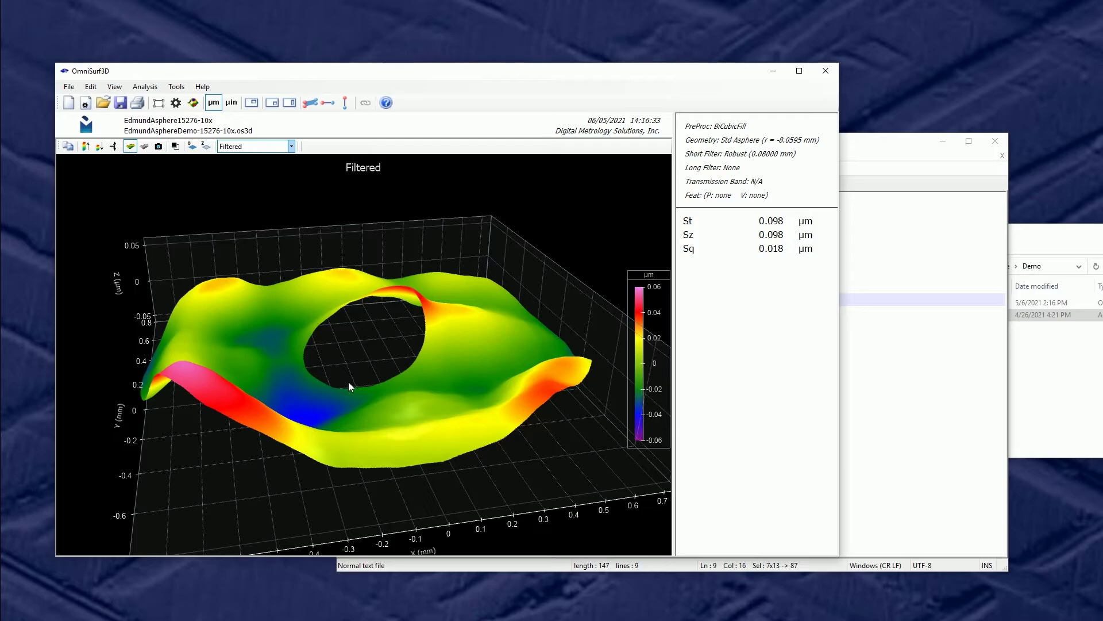
pyautogui.moveTo(343, 414); pyautogui.dragTo(341, 457)
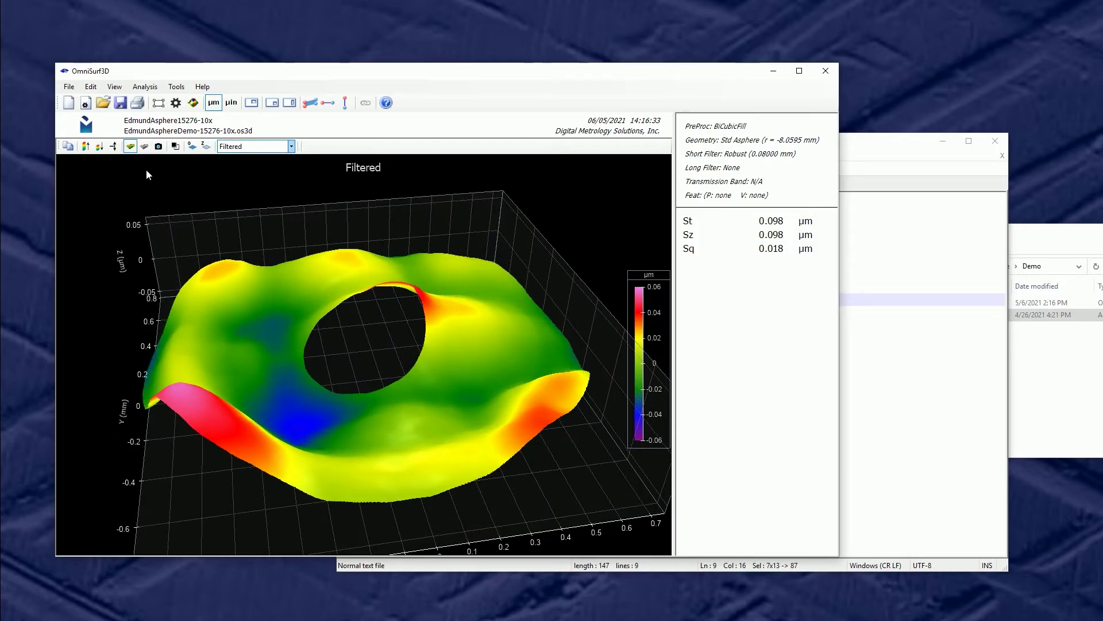
# Review the Perpendicular and Vertical residual options and the standard asphere's configuration, leaving the analysis settings as they were
pyautogui.click(175, 103)
pyautogui.click(455, 177)
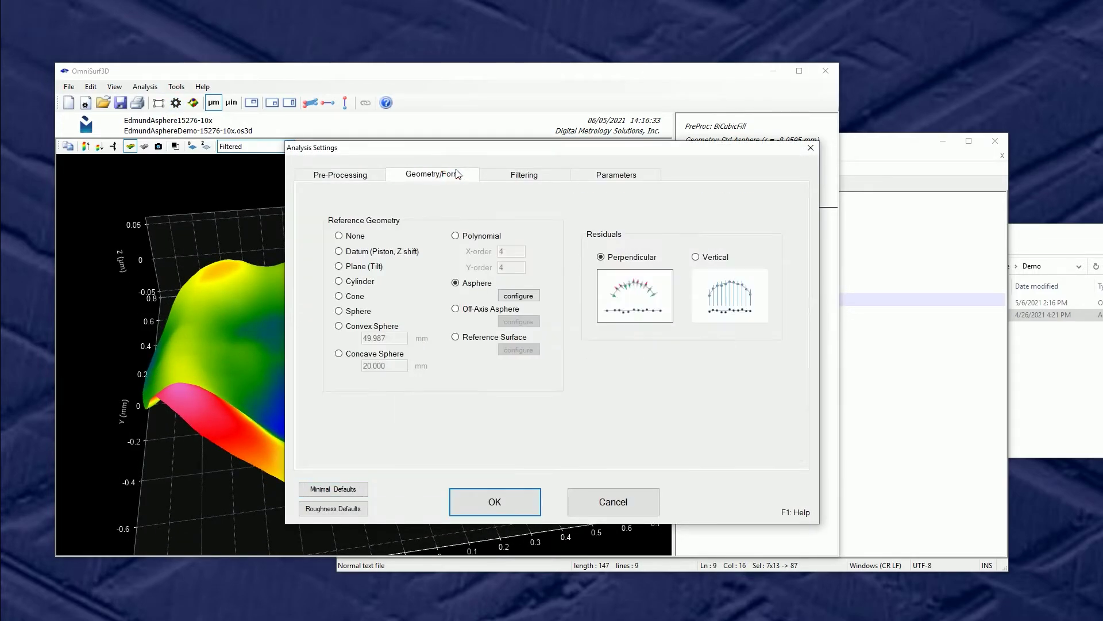
pyautogui.click(702, 255)
pyautogui.click(642, 260)
pyautogui.click(713, 258)
pyautogui.click(655, 260)
pyautogui.click(526, 296)
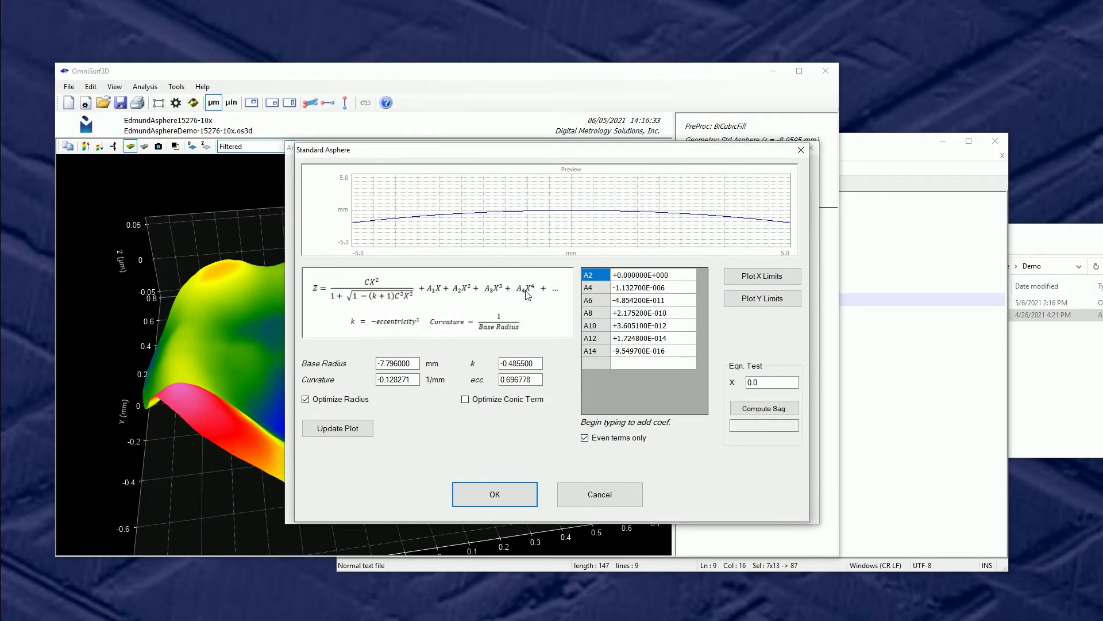
pyautogui.click(595, 494)
pyautogui.click(600, 501)
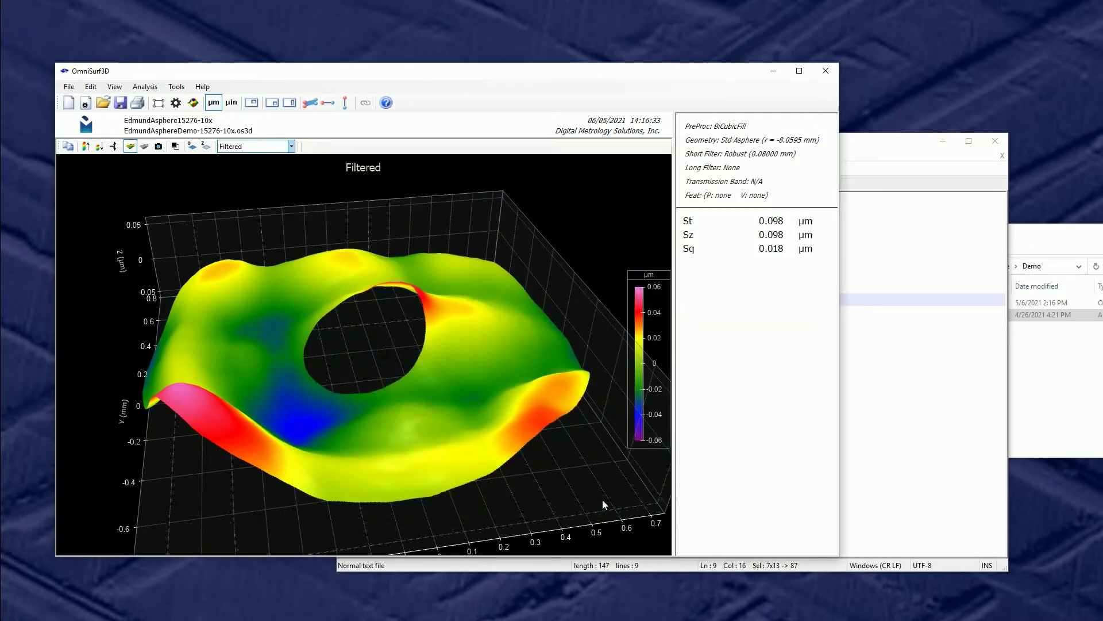
pyautogui.moveTo(377, 418); pyautogui.dragTo(411, 443)
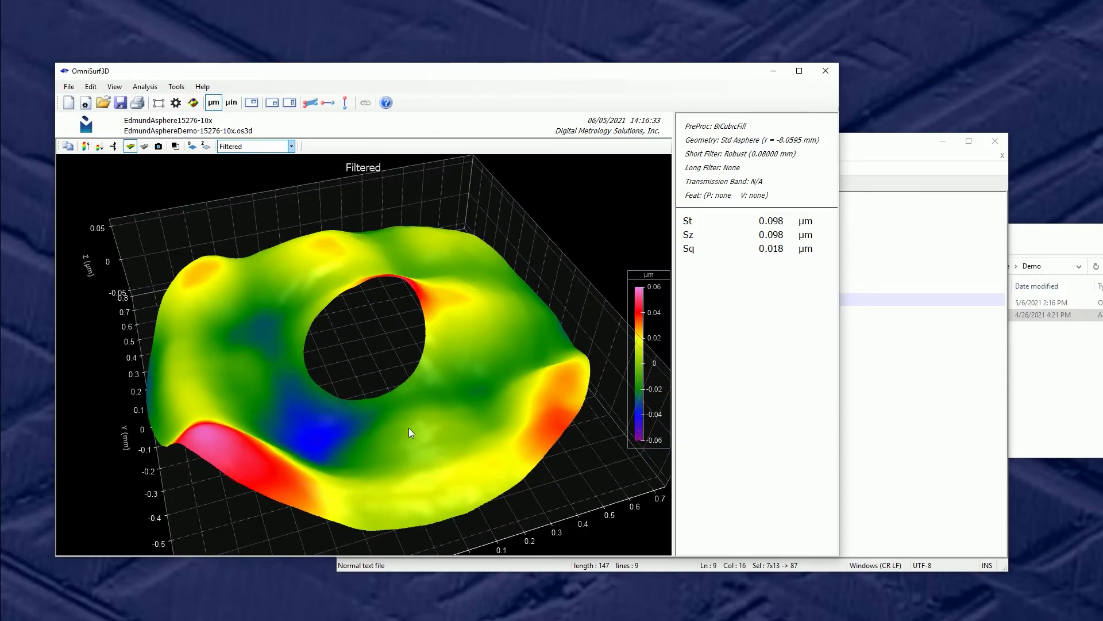
# Run the Zernike analysis on the ring-shaped residual surface, review the coefficient table and close it
pyautogui.moveTo(410, 432); pyautogui.dragTo(406, 464)
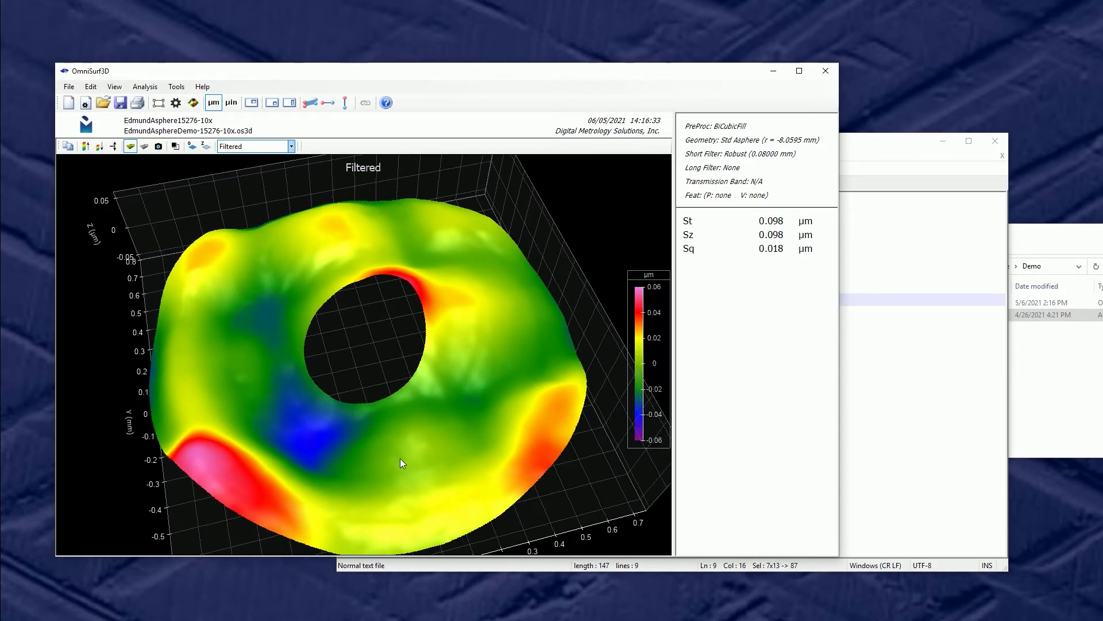
pyautogui.moveTo(403, 452); pyautogui.dragTo(409, 408)
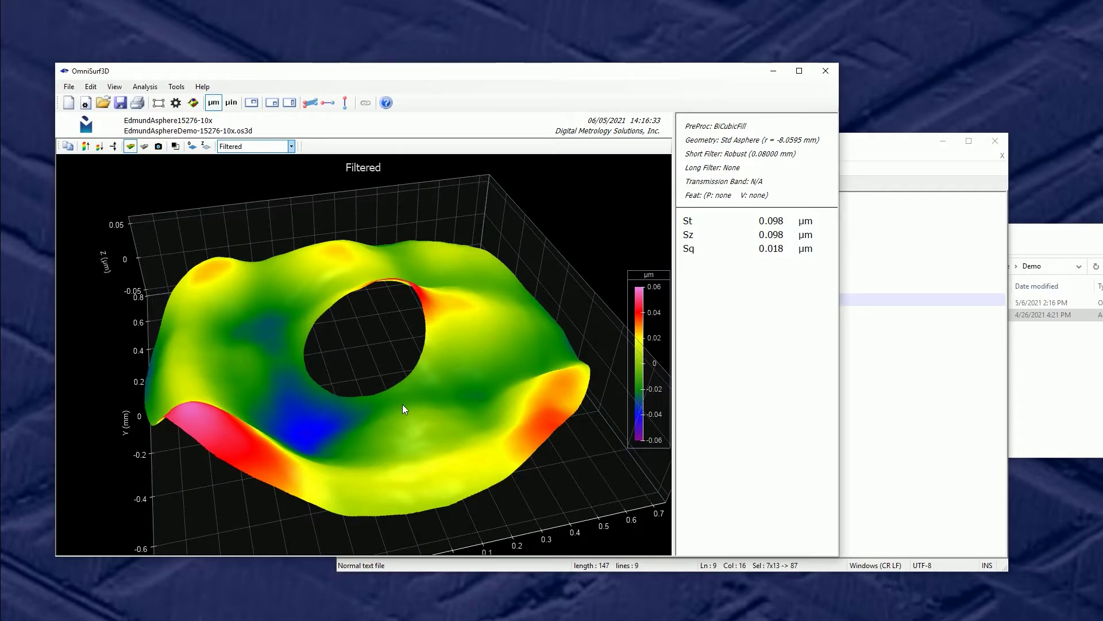
pyautogui.click(180, 88)
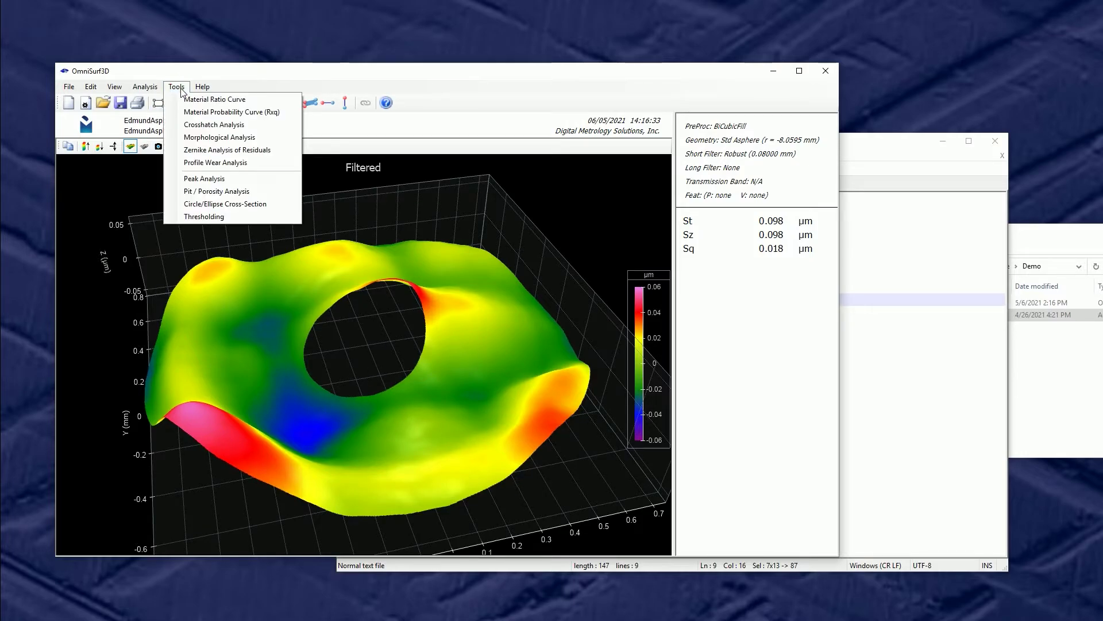
pyautogui.click(227, 150)
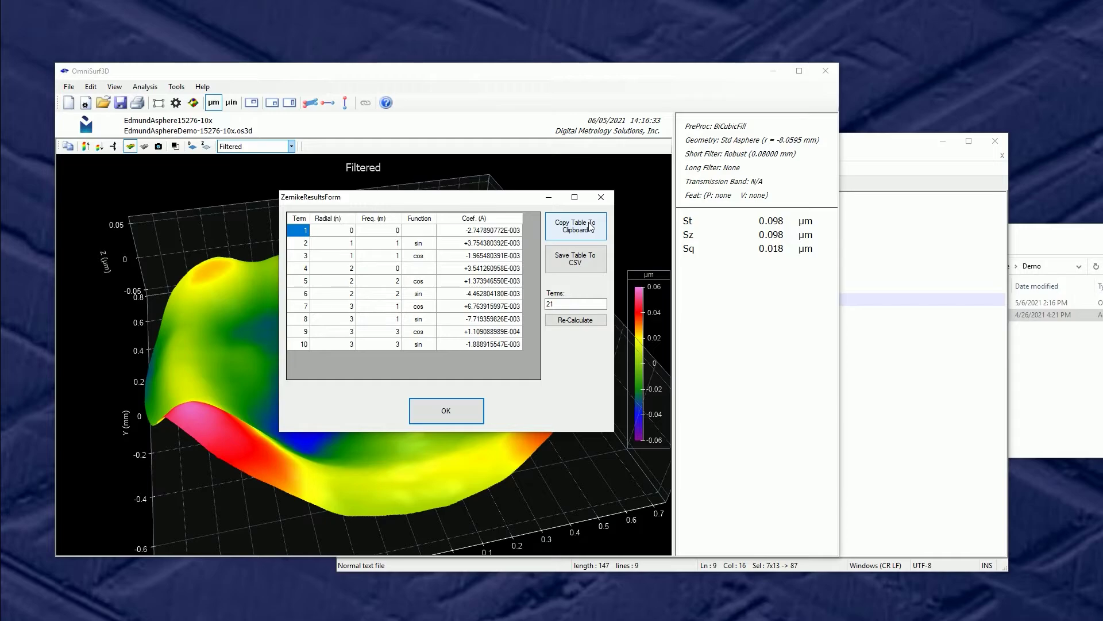
pyautogui.click(463, 412)
# Review the file formats available for exporting the filtered surface, including CodeV INT, and cancel without saving
pyautogui.click(69, 87)
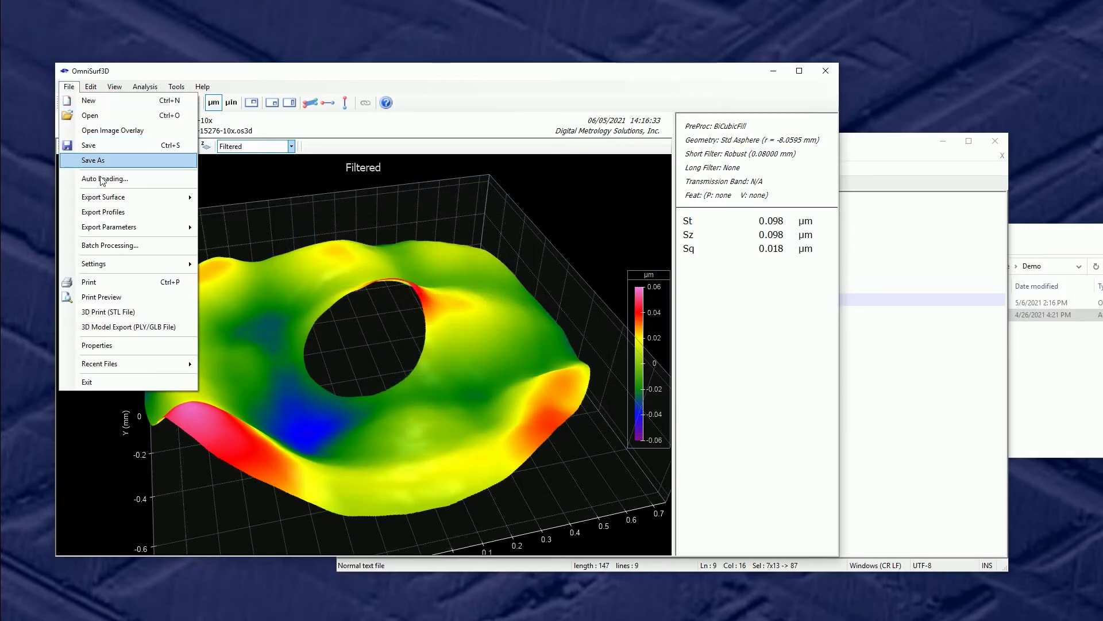
pyautogui.moveTo(117, 197)
pyautogui.click(240, 273)
pyautogui.click(324, 380)
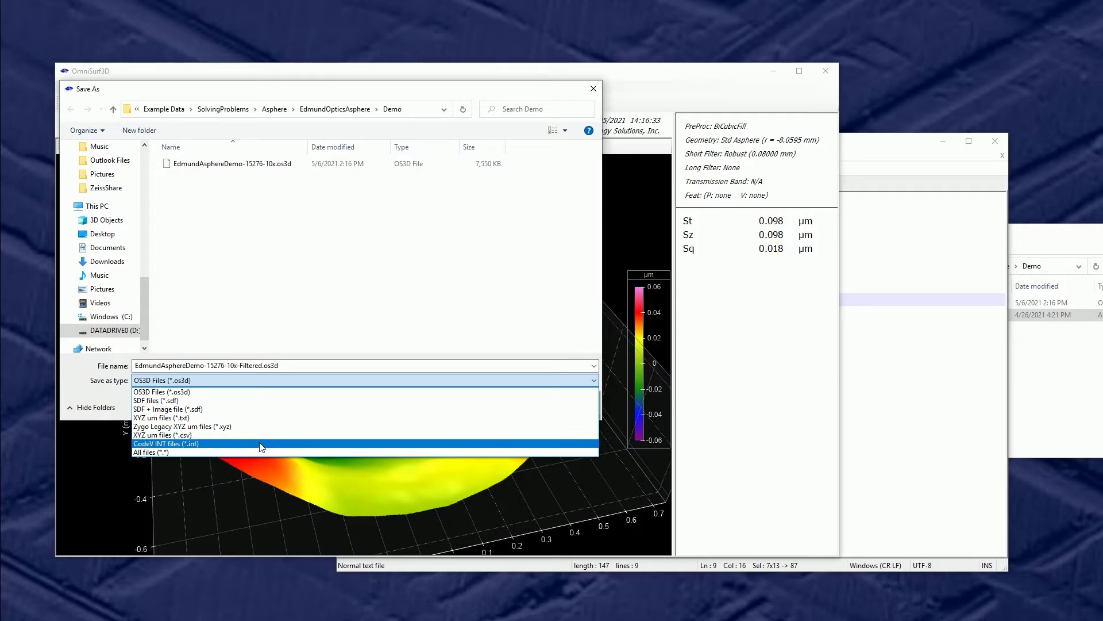
pyautogui.click(65, 384)
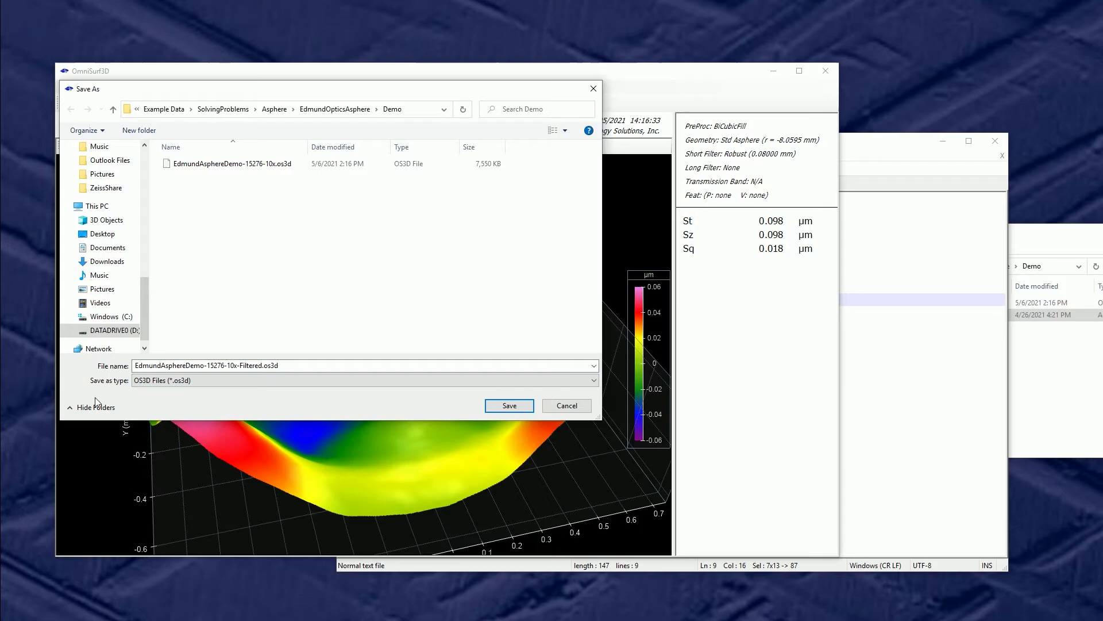
pyautogui.click(546, 406)
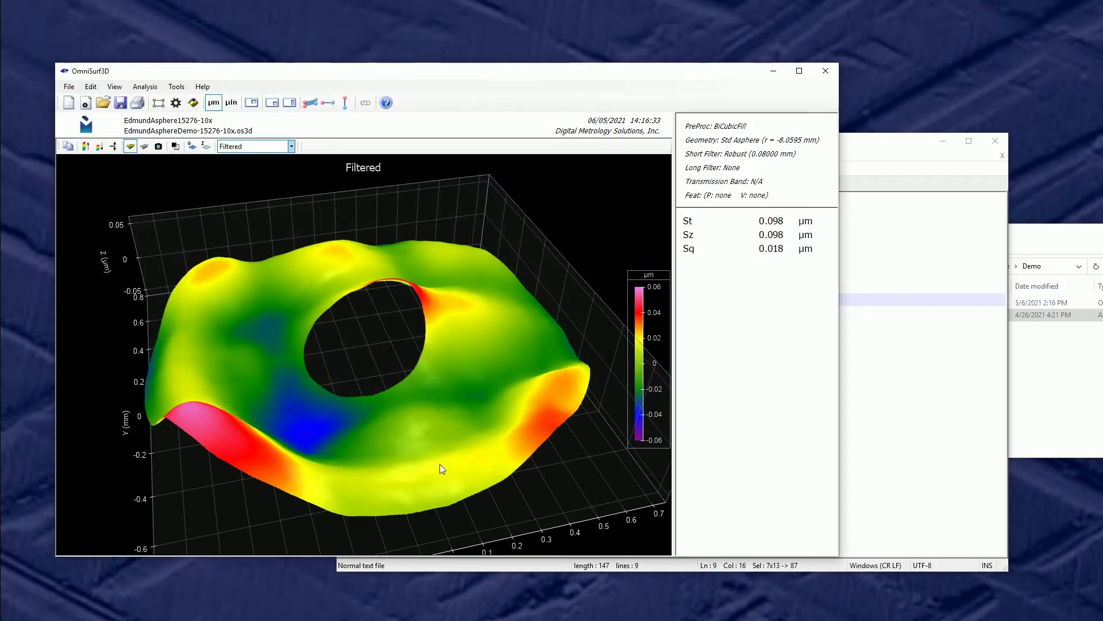
pyautogui.moveTo(462, 447); pyautogui.dragTo(459, 430)
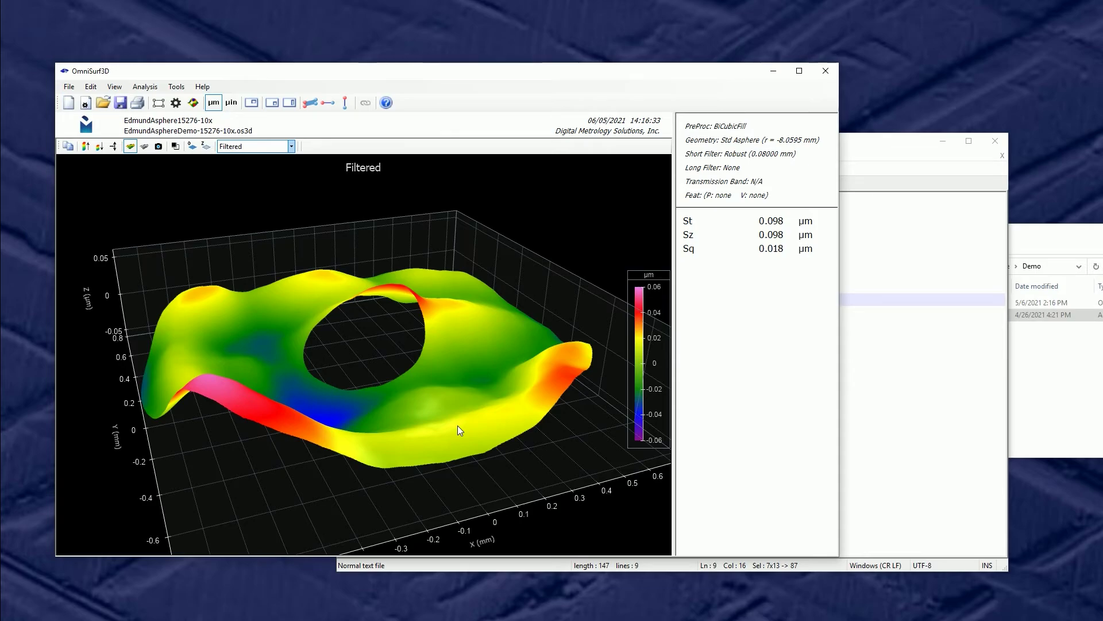
pyautogui.moveTo(454, 429); pyautogui.dragTo(406, 429)
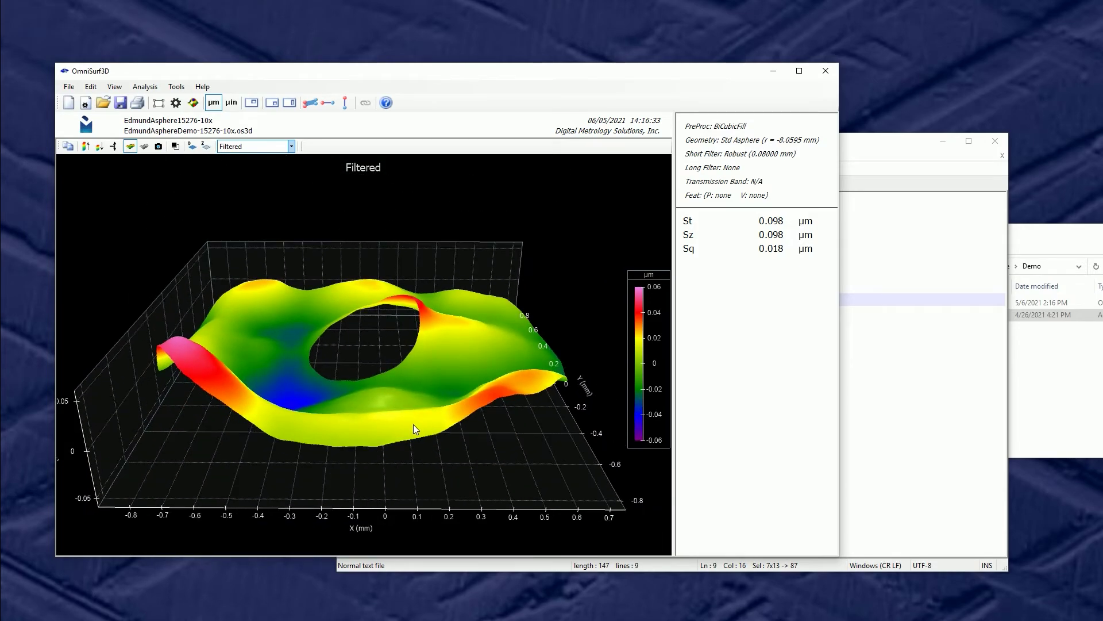
pyautogui.moveTo(413, 428); pyautogui.dragTo(392, 458)
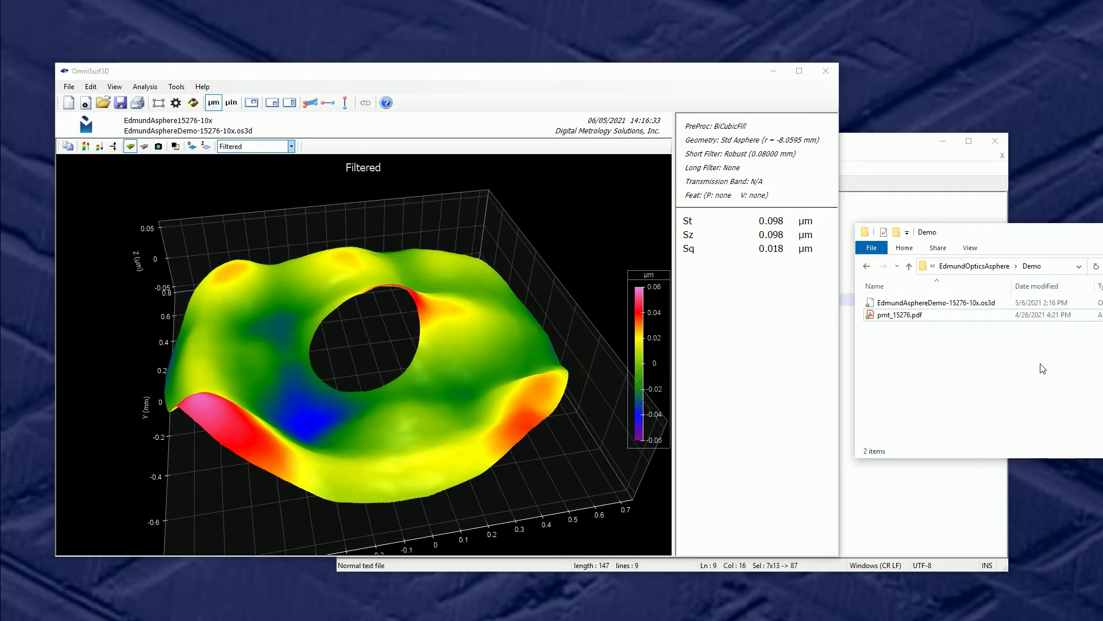
# Restore the full data area by removing the circular crop and centre exclusion, and reanalyze the surface
pyautogui.click(405, 297)
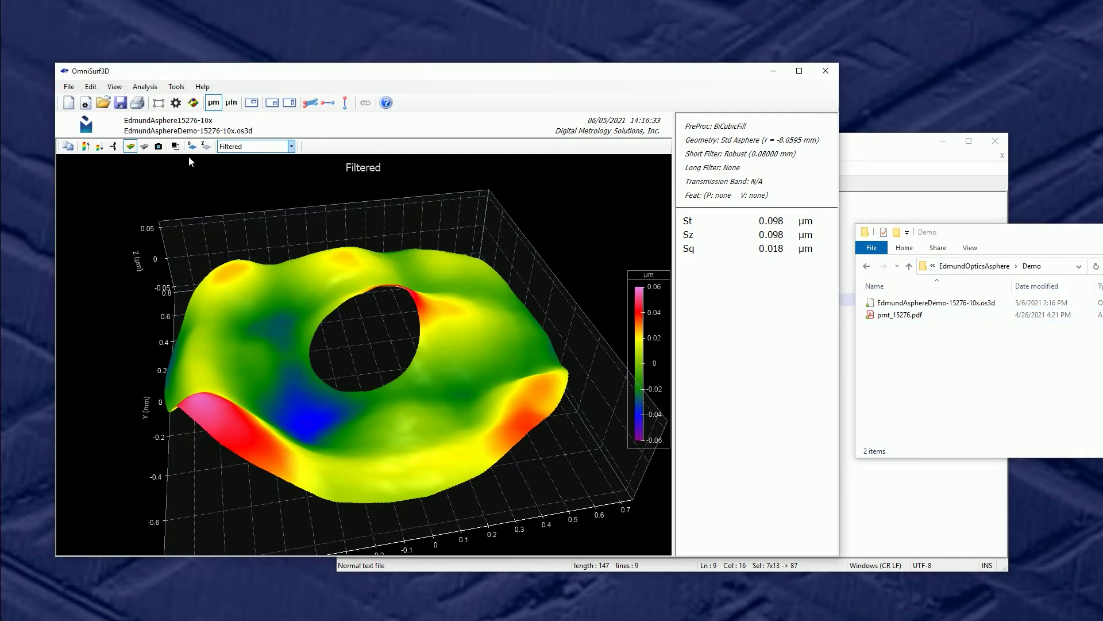
pyautogui.click(159, 103)
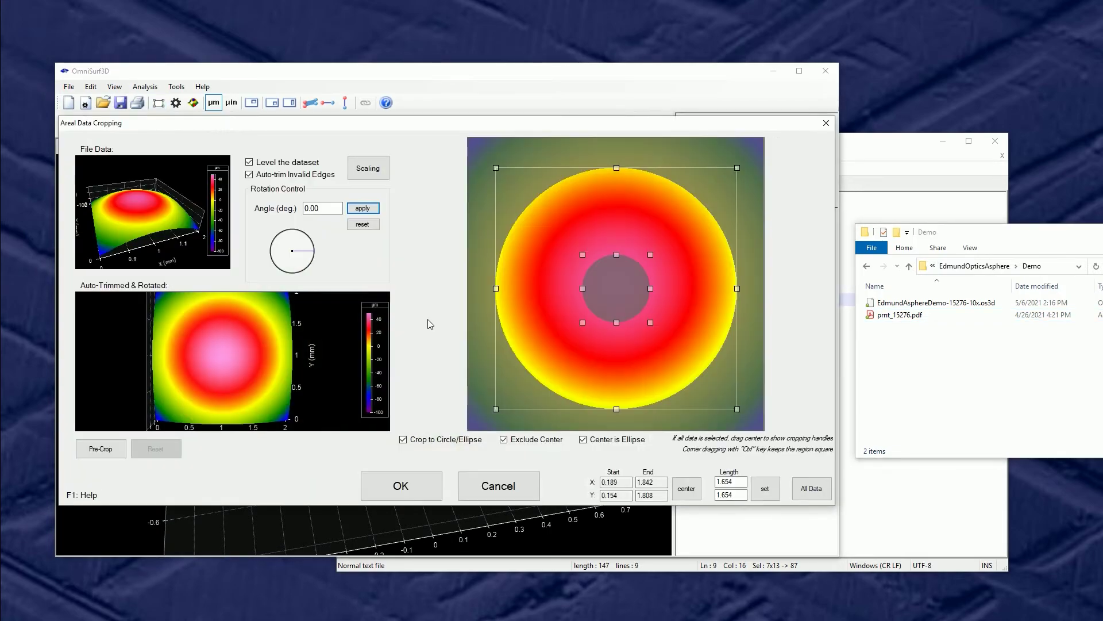
pyautogui.click(812, 489)
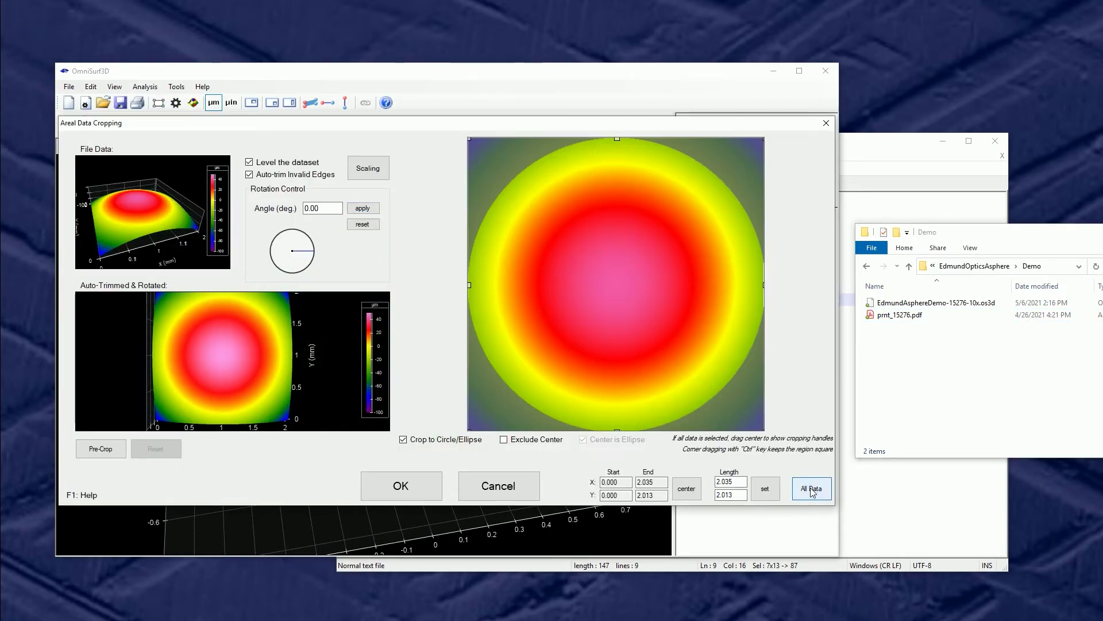
pyautogui.click(404, 483)
# Open the Batch folder under EdmundOpticsAsphere and load AsphereDemo-01.os3d through AsphereDemo-04.os3d one after another for analysis with the current settings
pyautogui.click(977, 266)
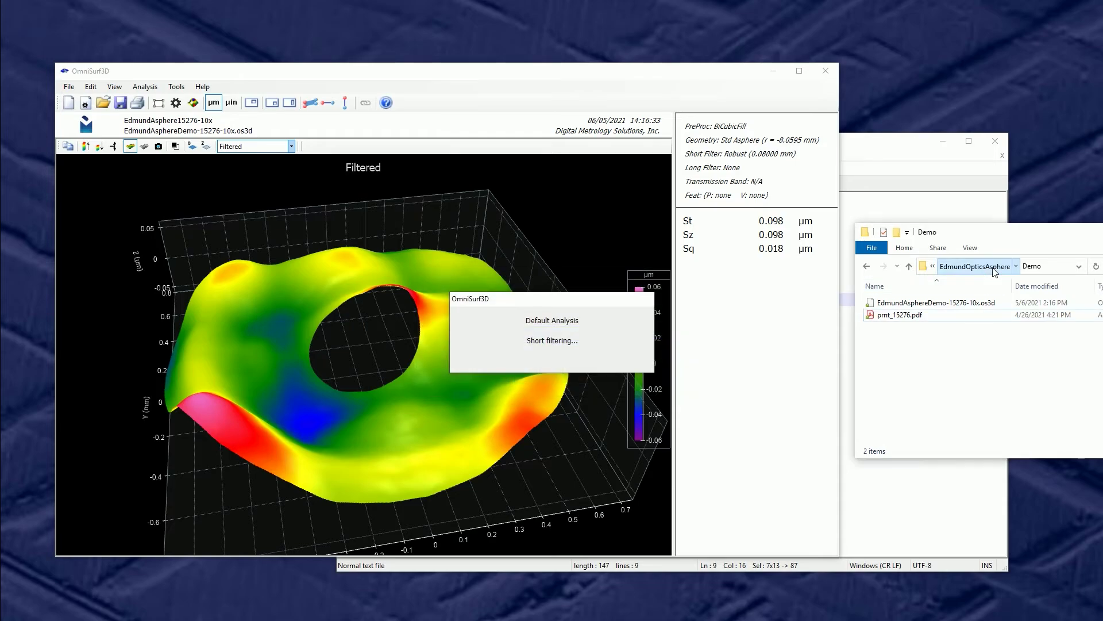
pyautogui.doubleClick(894, 304)
pyautogui.moveTo(896, 304); pyautogui.dragTo(419, 344)
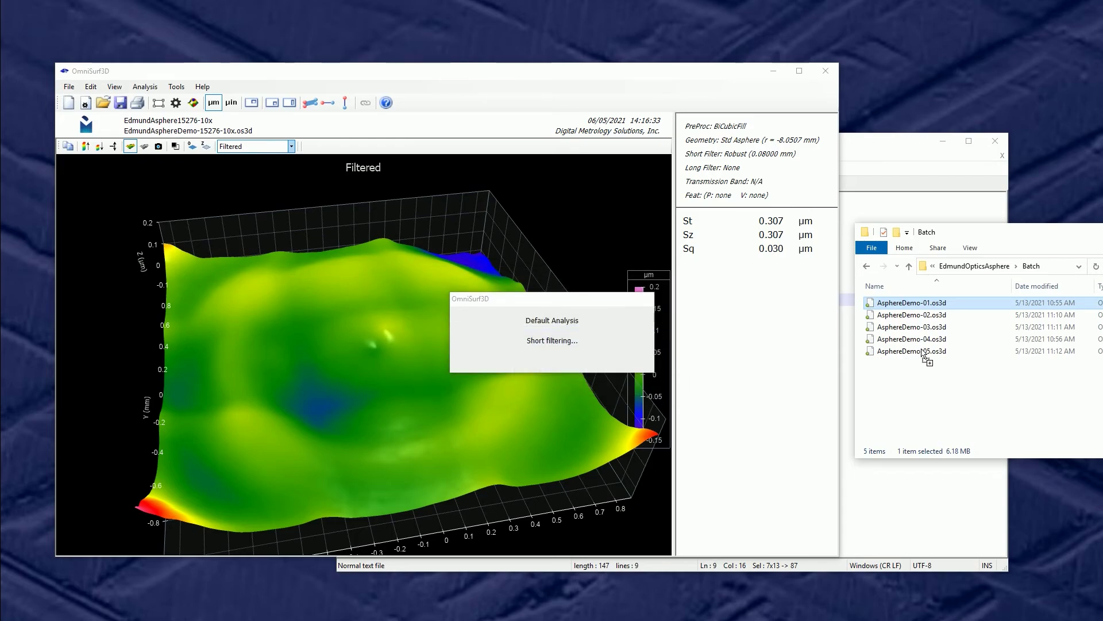
pyautogui.moveTo(903, 319); pyautogui.dragTo(472, 359)
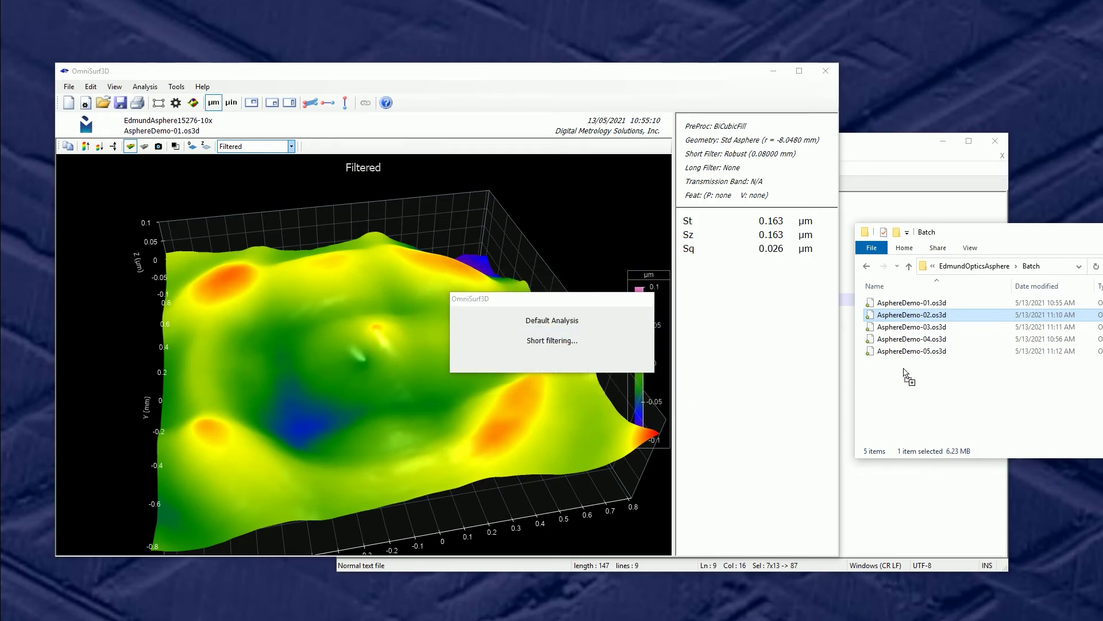
pyautogui.moveTo(905, 328); pyautogui.dragTo(478, 374)
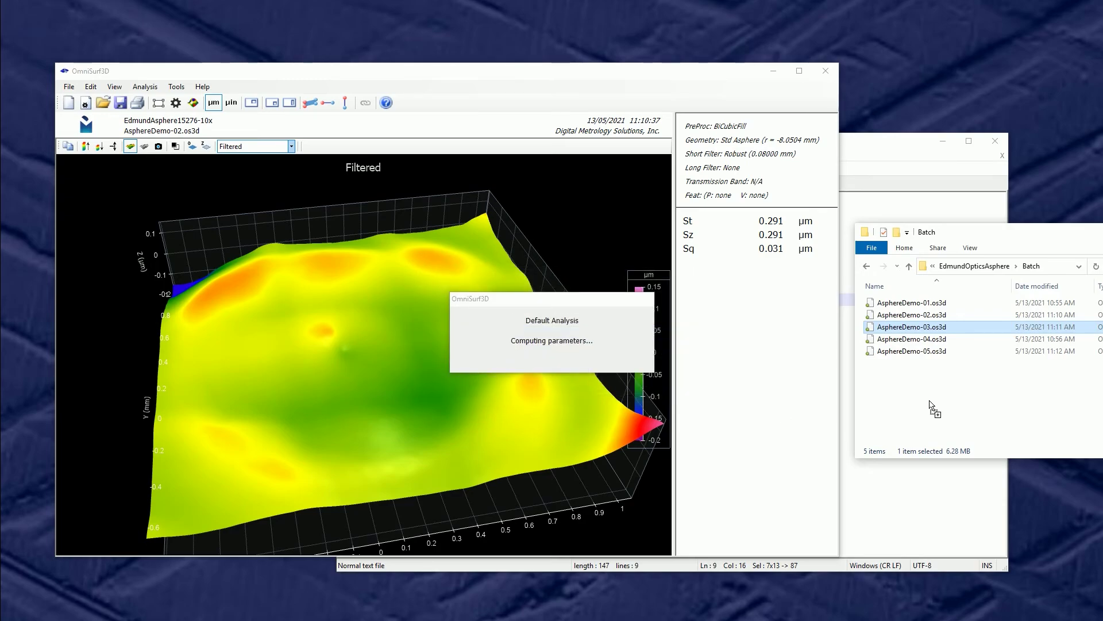
pyautogui.click(905, 339)
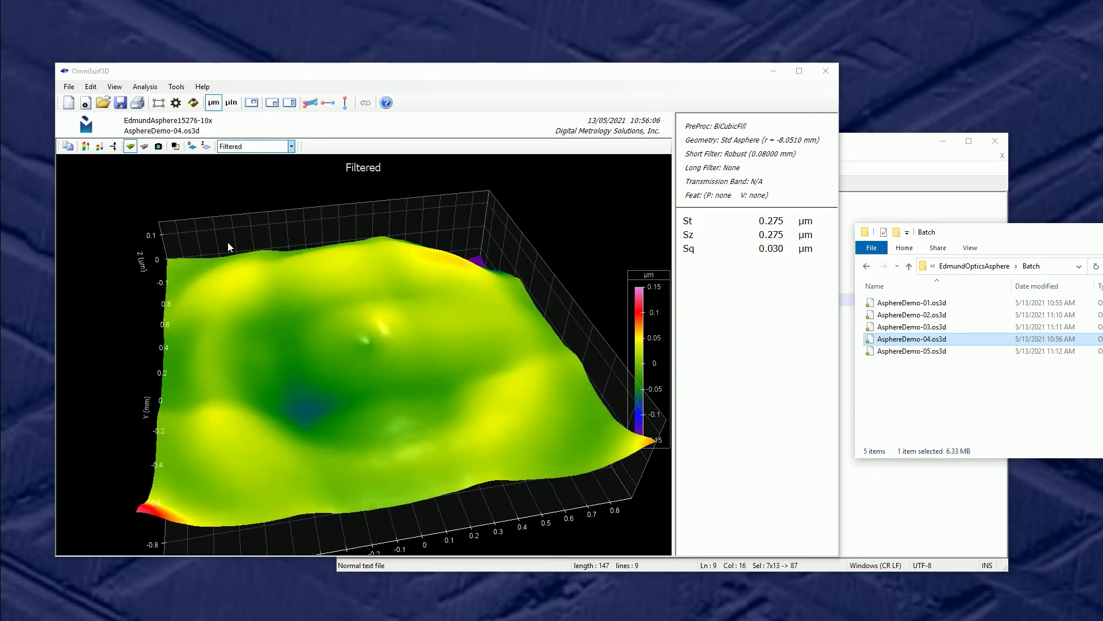
# Review the batch processing configuration's source folder, results file and individual export options, and cancel without running it
pyautogui.click(64, 87)
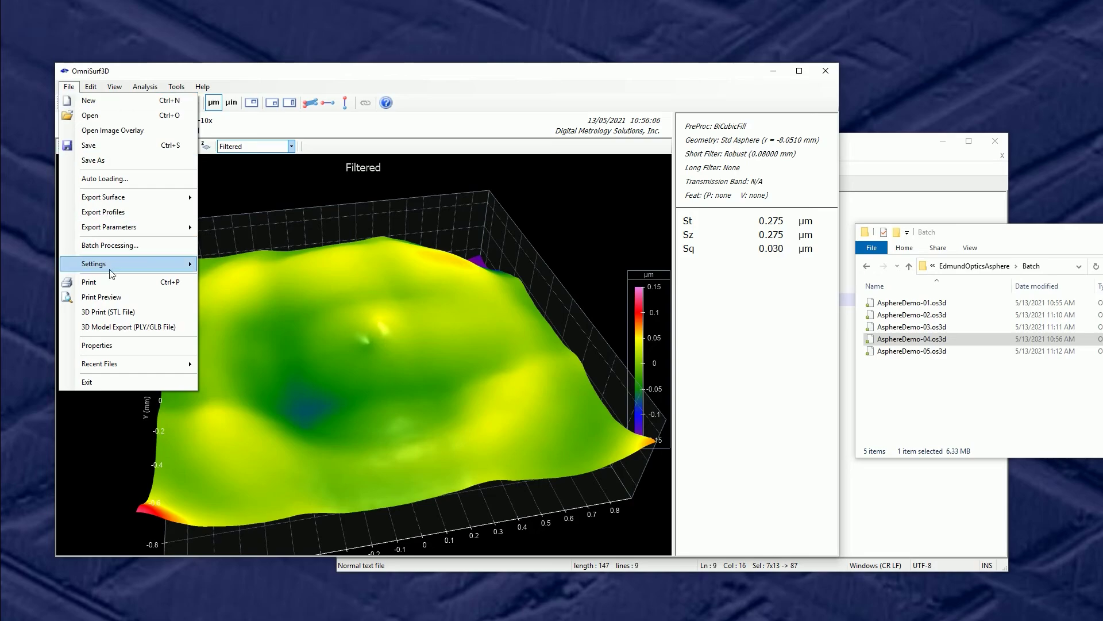
pyautogui.click(141, 246)
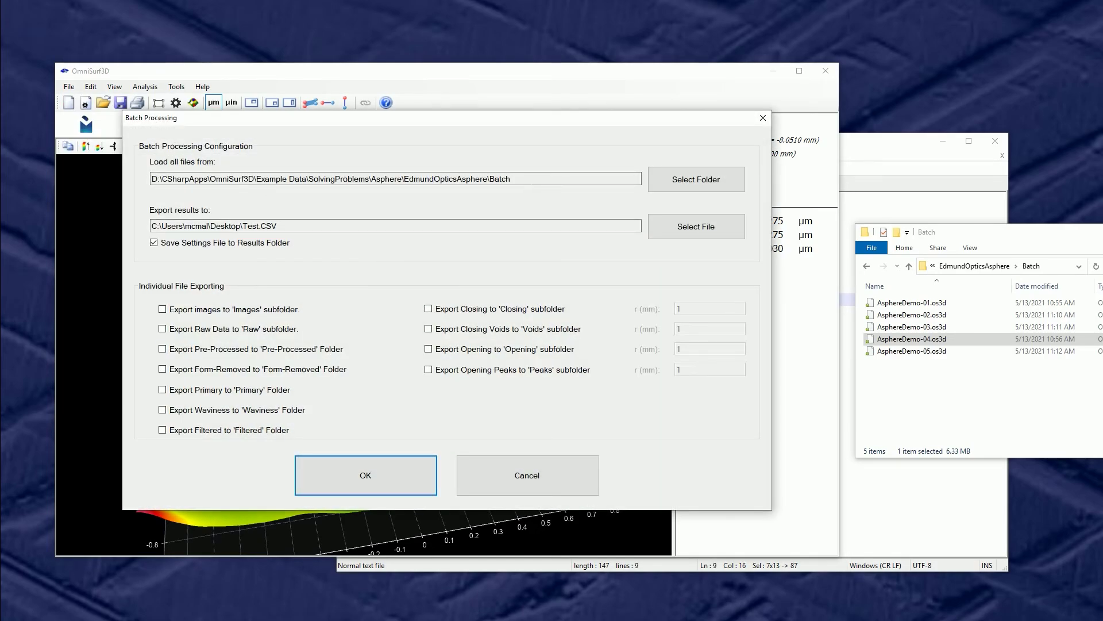
pyautogui.click(380, 225)
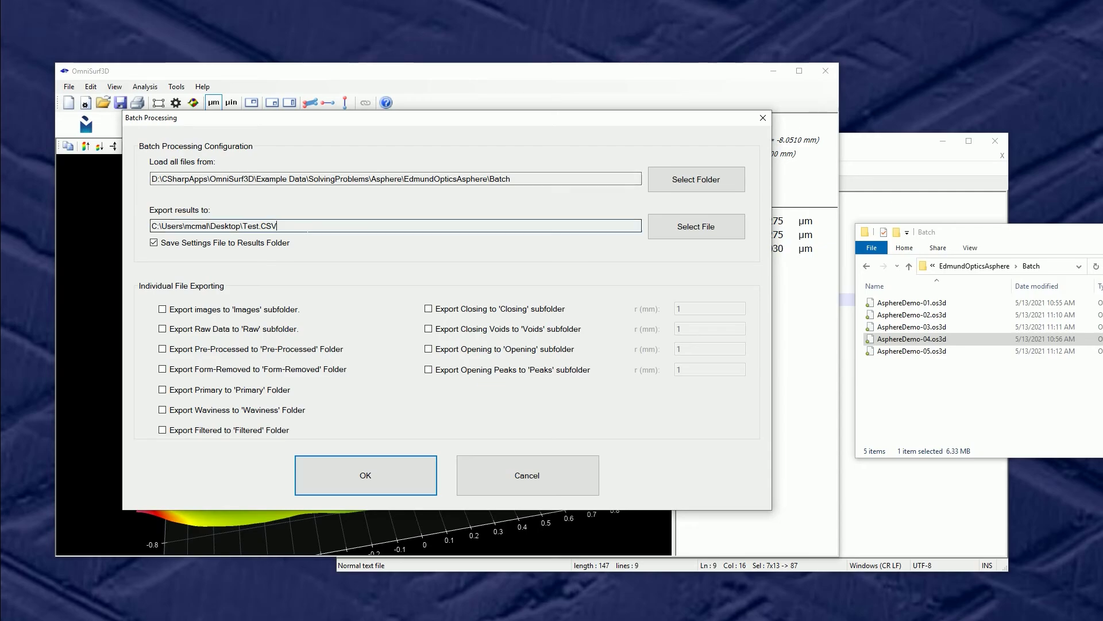
pyautogui.click(524, 475)
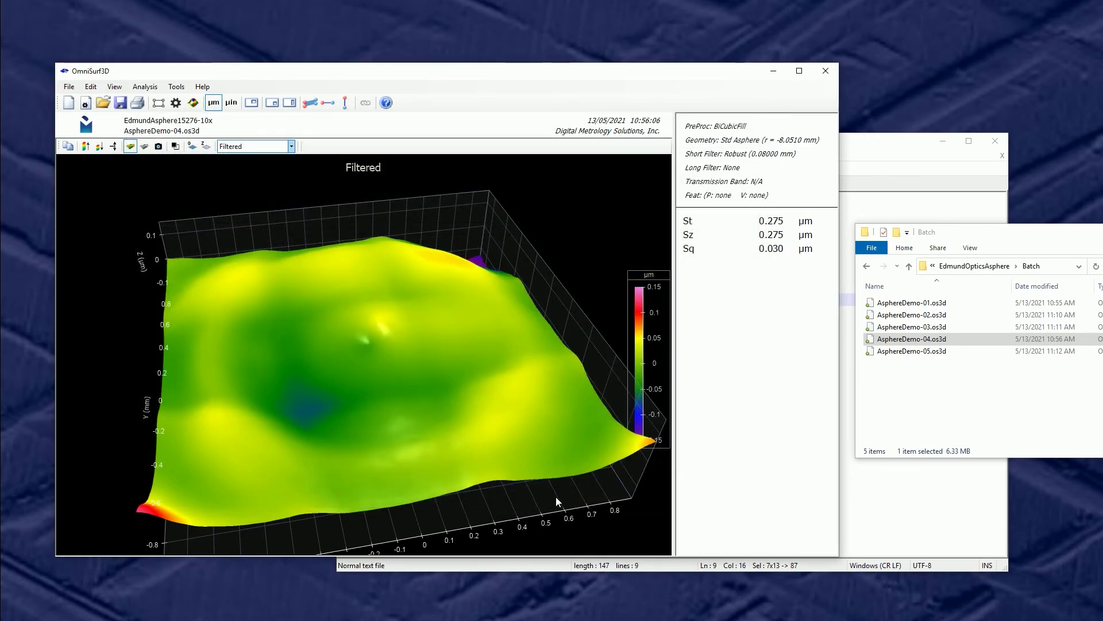